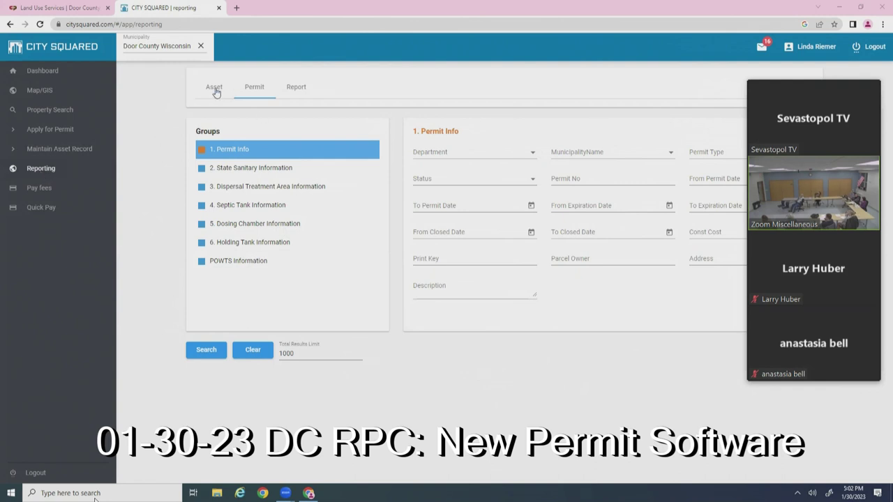
Limit the permit report to the municipality Town of Sevastopol
click(254, 93)
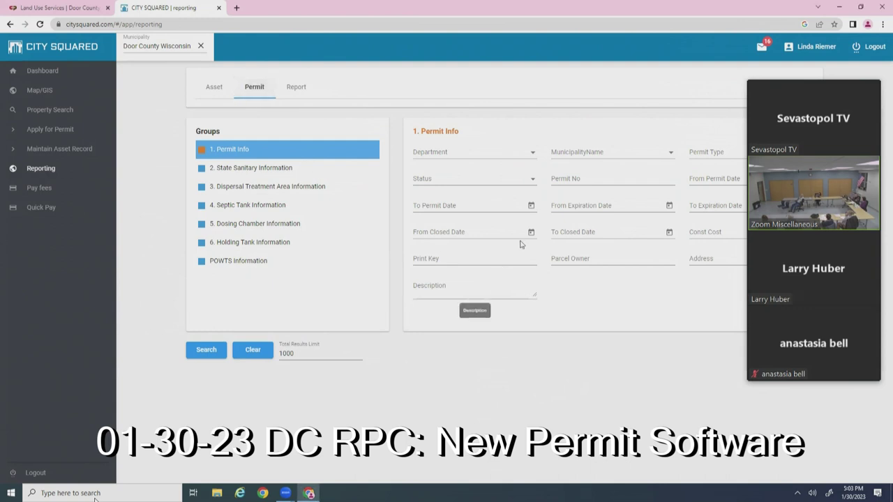
click(669, 156)
scroll(630, 187, down, 1)
scroll(630, 187, down, 4)
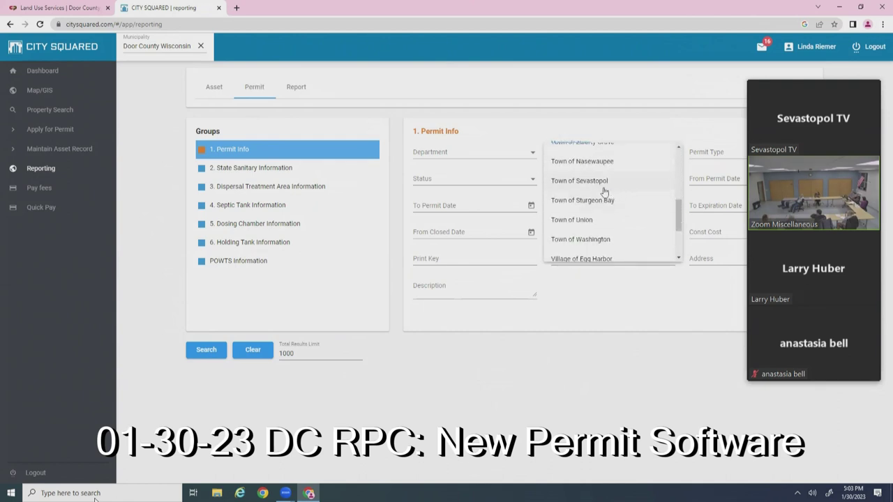
click(604, 181)
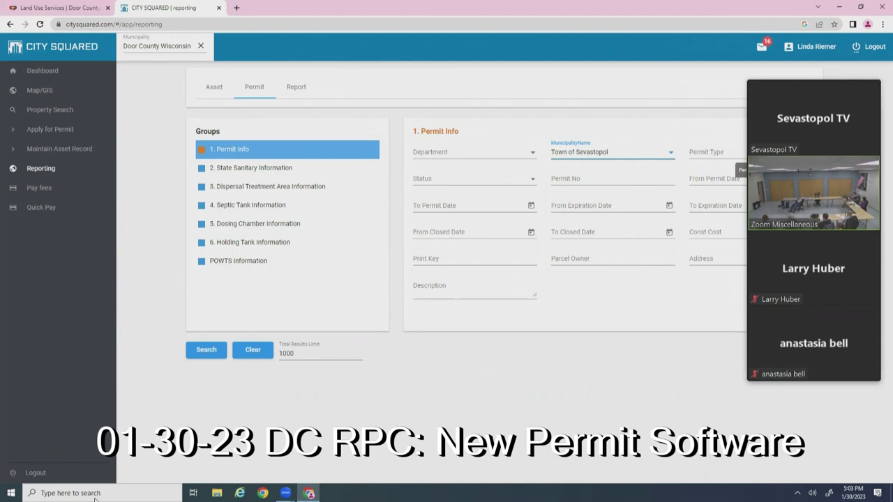
Look through the options offered by the Permit Type filter and close the list without choosing one
click(717, 155)
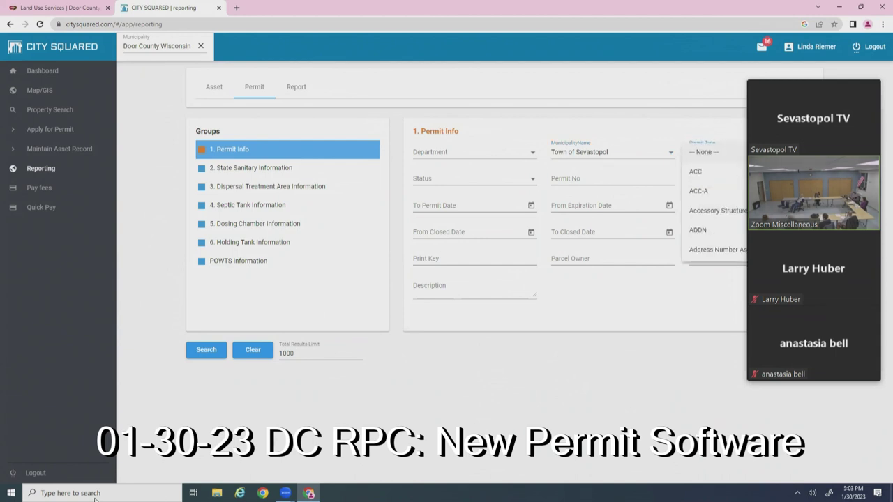
scroll(717, 204, down, 2)
scroll(717, 204, down, 1)
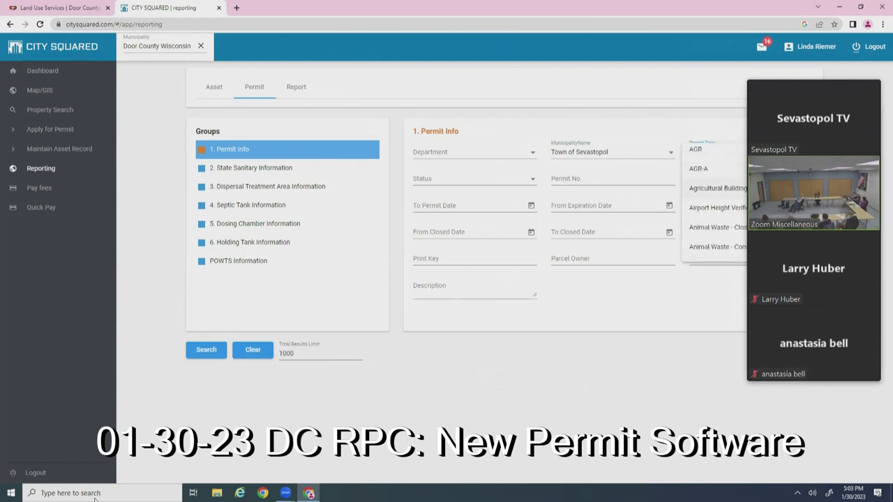
scroll(717, 204, down, 4)
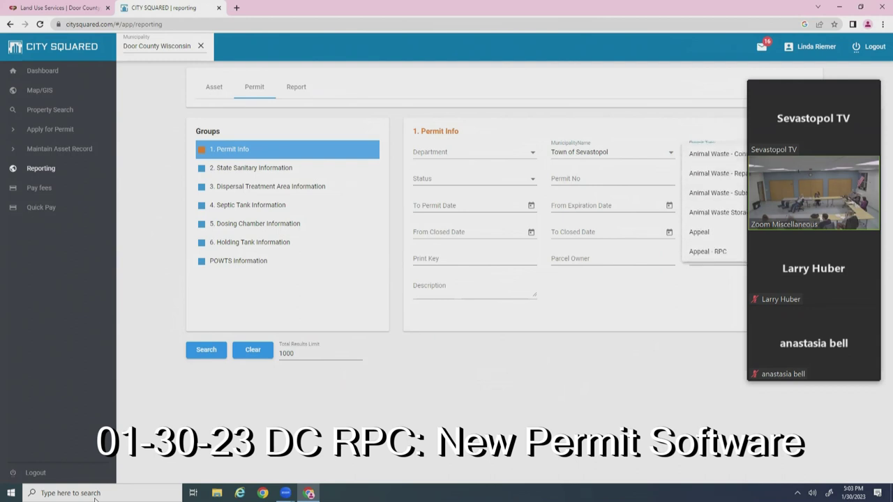
scroll(717, 204, down, 2)
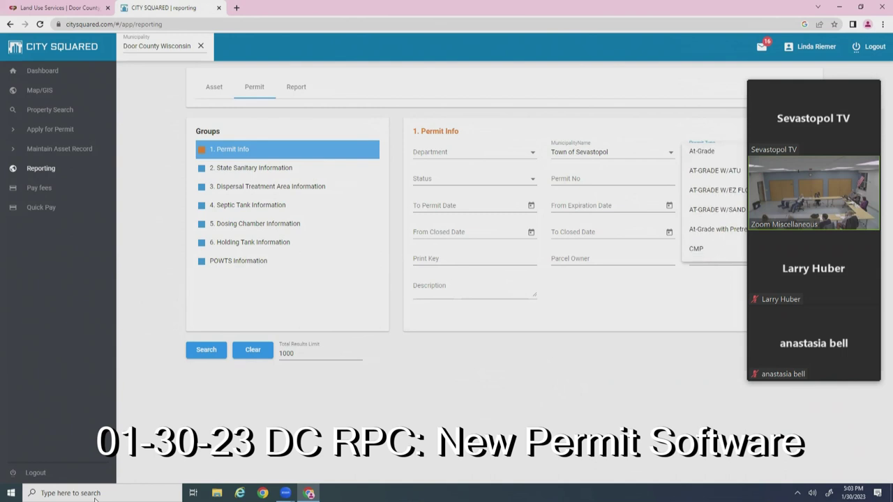
scroll(717, 203, down, 2)
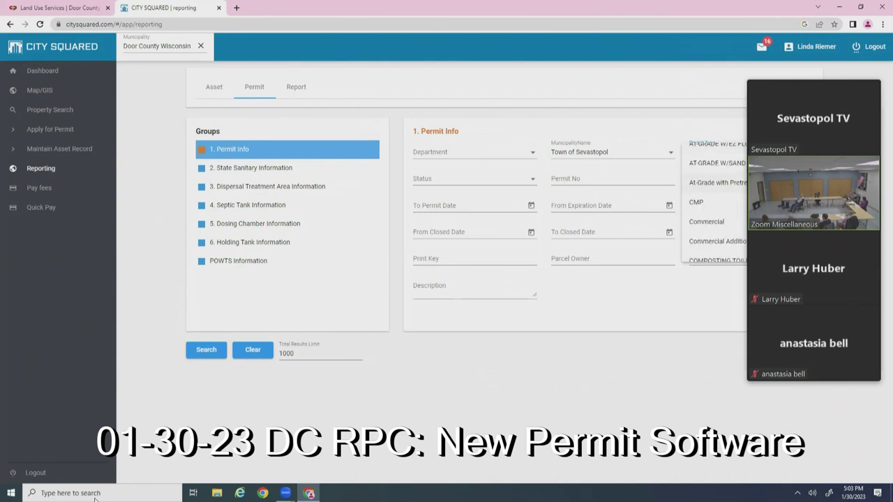
scroll(716, 204, down, 2)
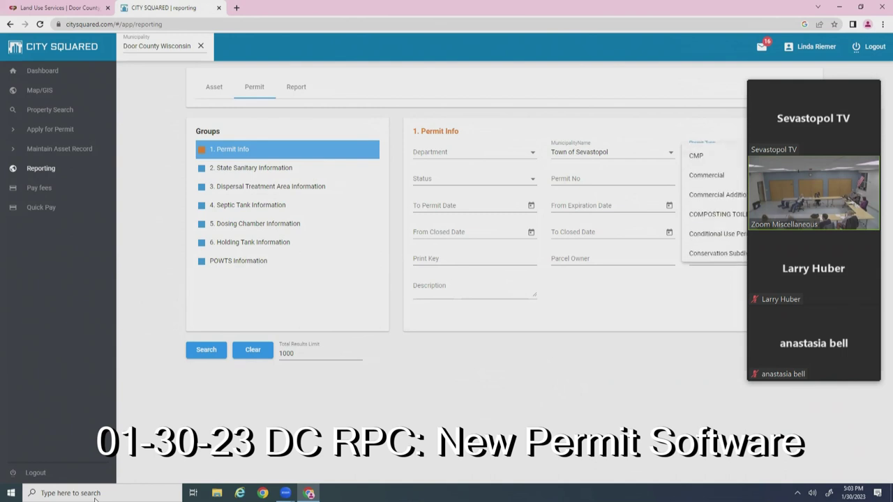
scroll(716, 204, down, 1)
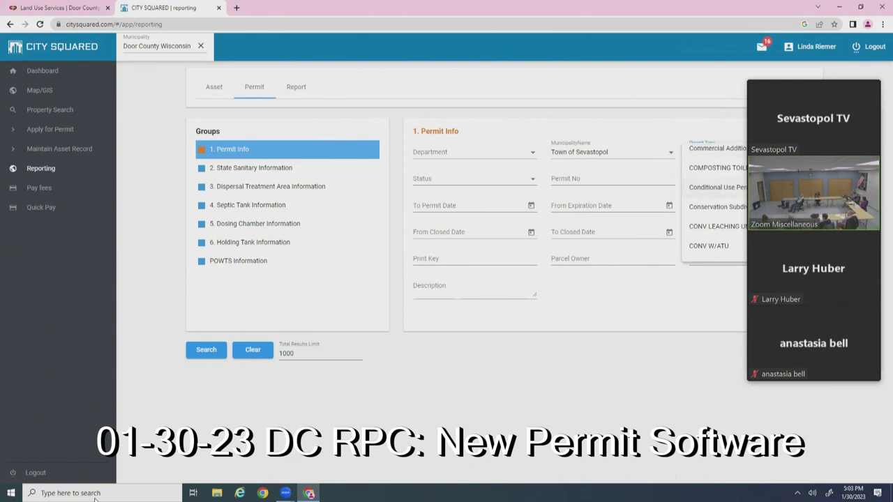
scroll(717, 204, down, 2)
scroll(716, 204, down, 6)
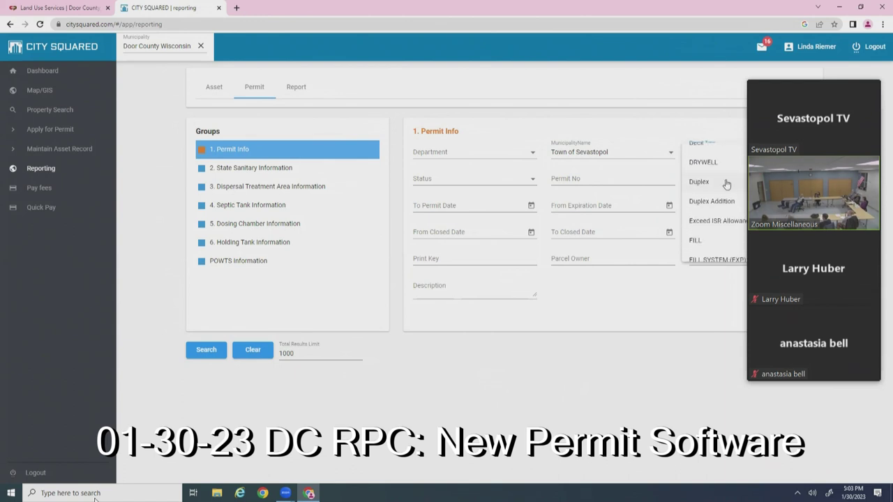
scroll(727, 184, down, 3)
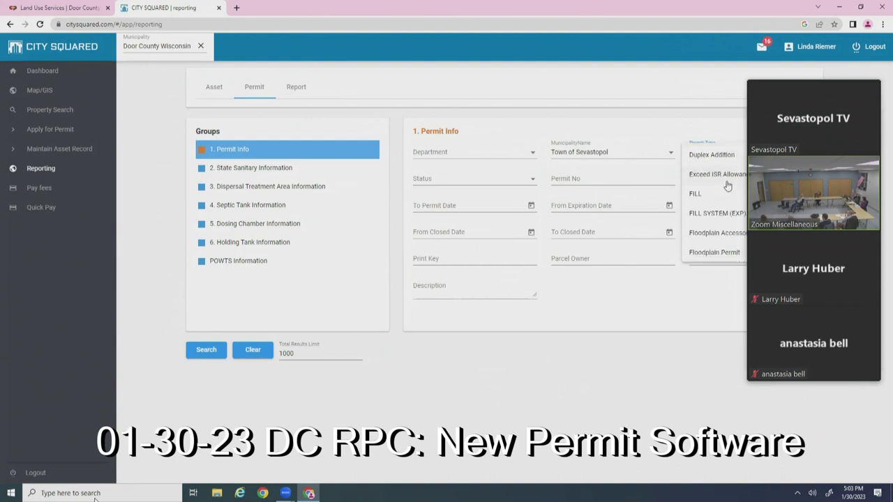
scroll(730, 184, up, 15)
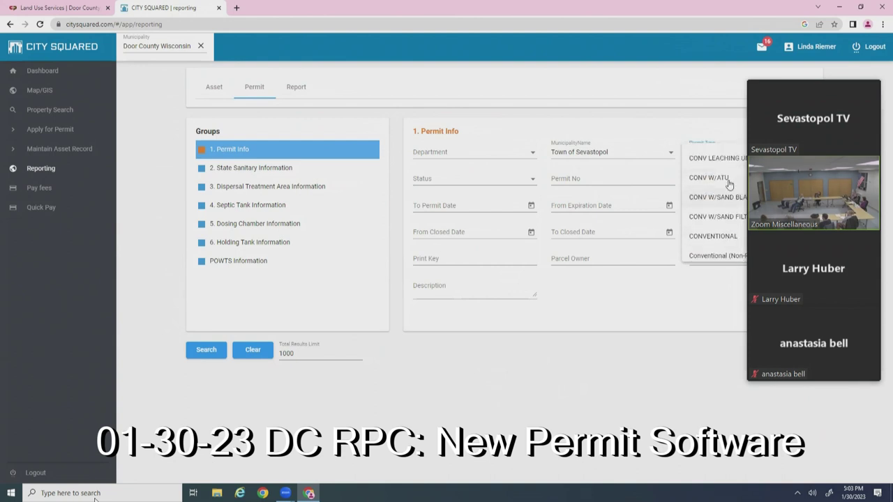
scroll(731, 182, up, 1)
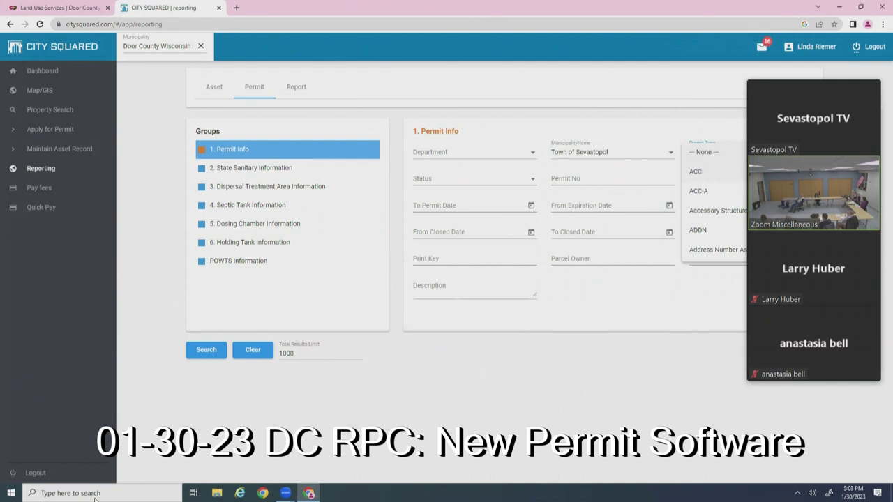
key(Escape)
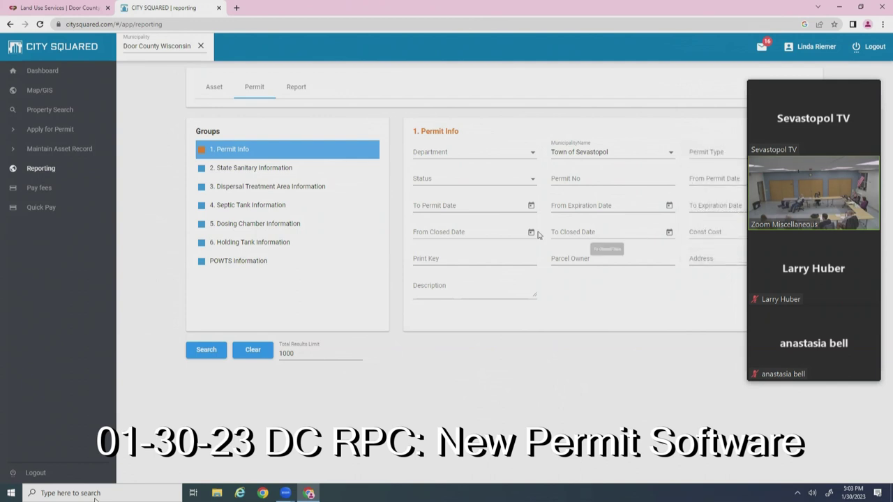
Set the permit report's From Closed Date to 01/01/2022
click(476, 234)
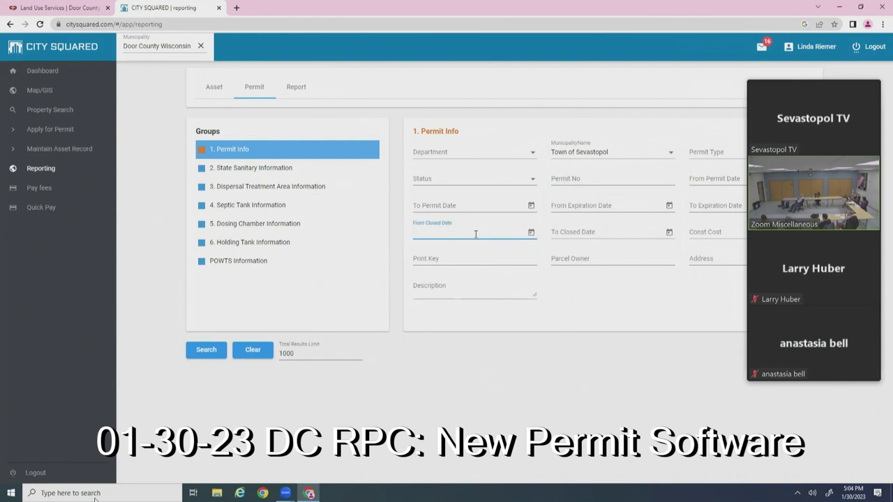
text(01/01)
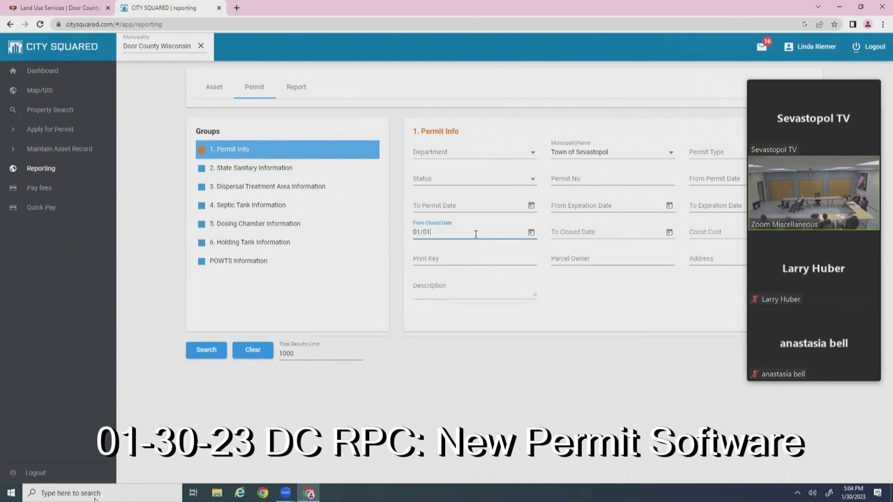
text(/2022)
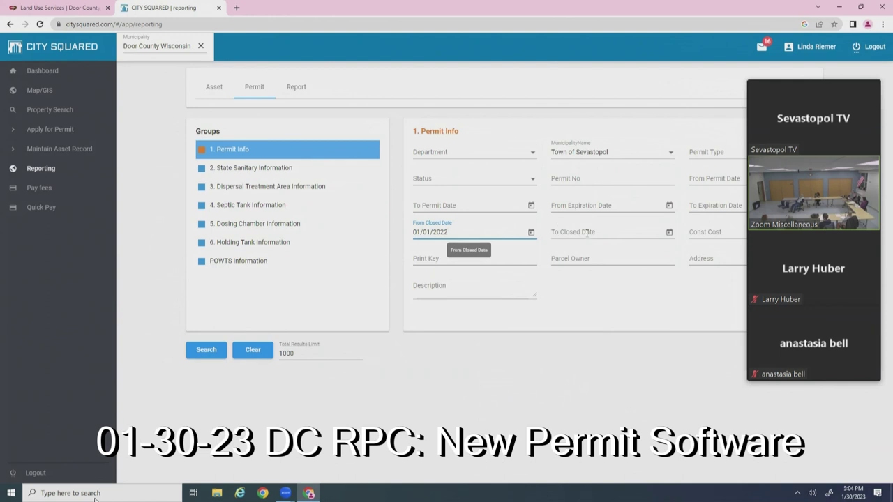
Set the To Closed Date to 12/31/2022 and run the permit search
click(598, 233)
text(12/312022)
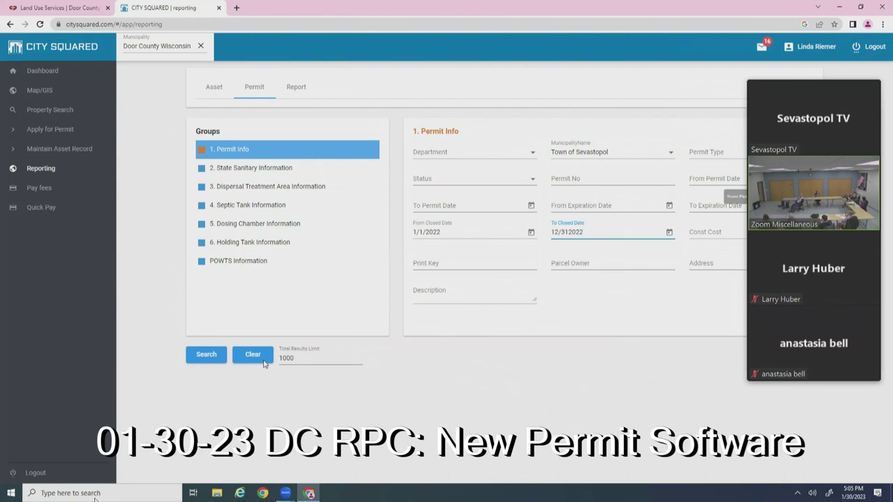
click(204, 357)
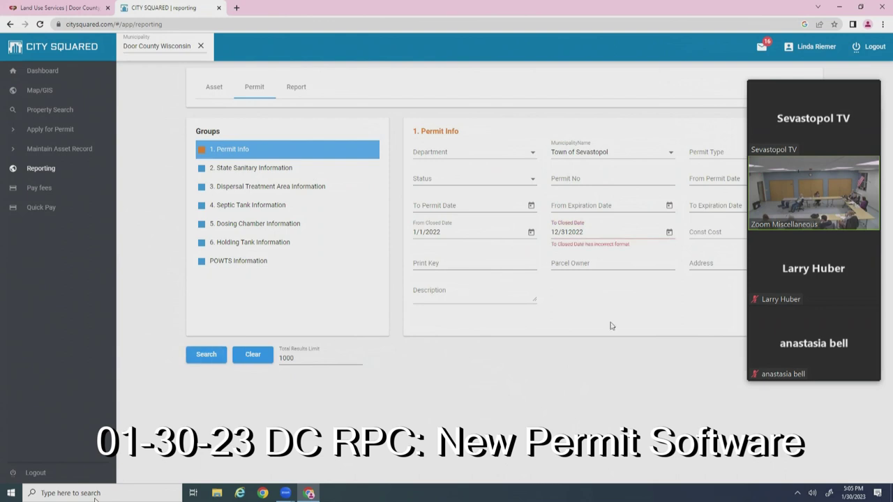
click(571, 233)
text(/)
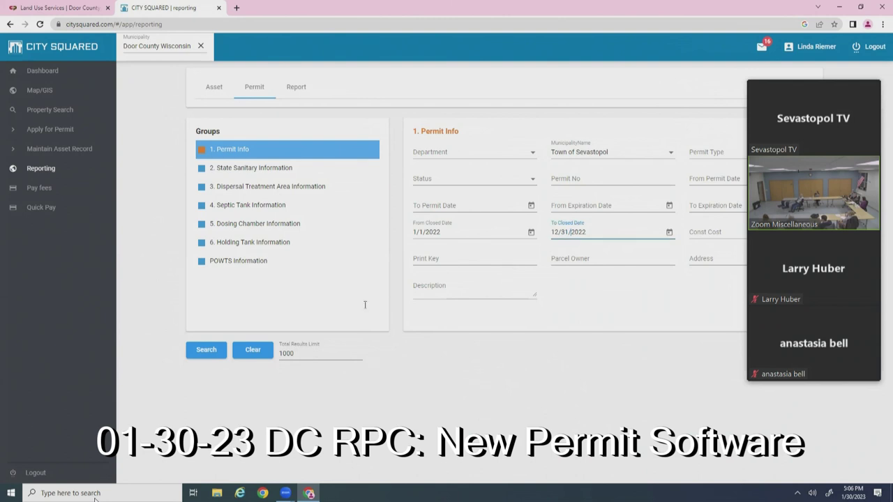
click(206, 352)
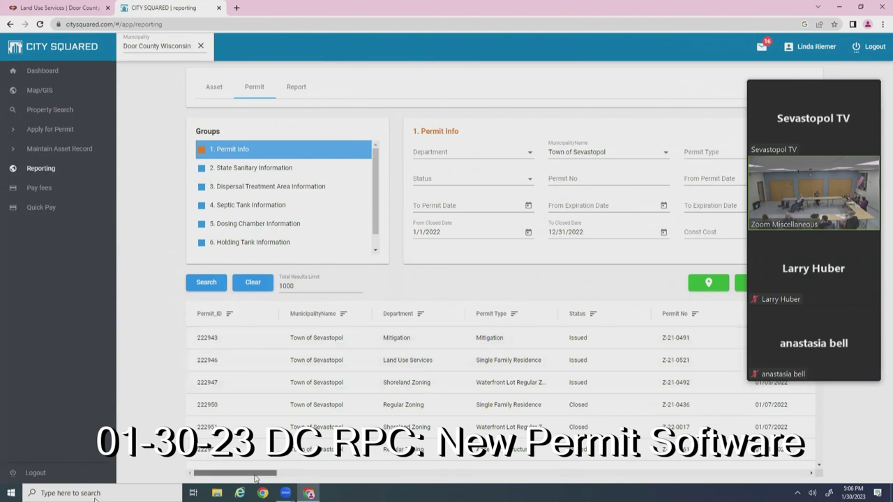
Widen the Description column in the results table so that more of each permit's description can be read
drag(256, 478, 300, 477)
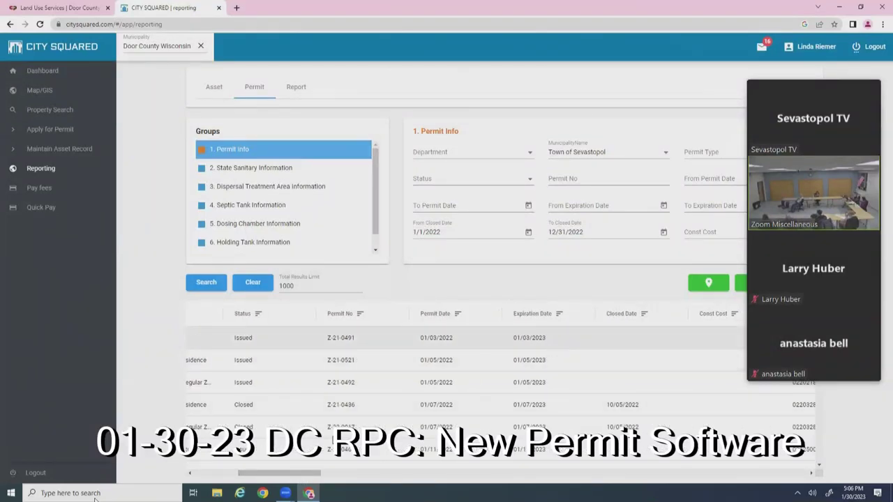
drag(285, 478, 315, 476)
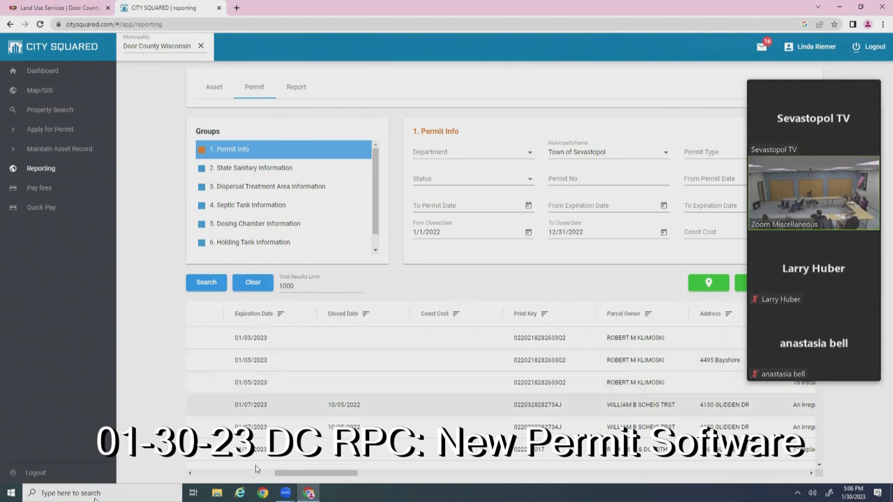
drag(282, 471, 337, 481)
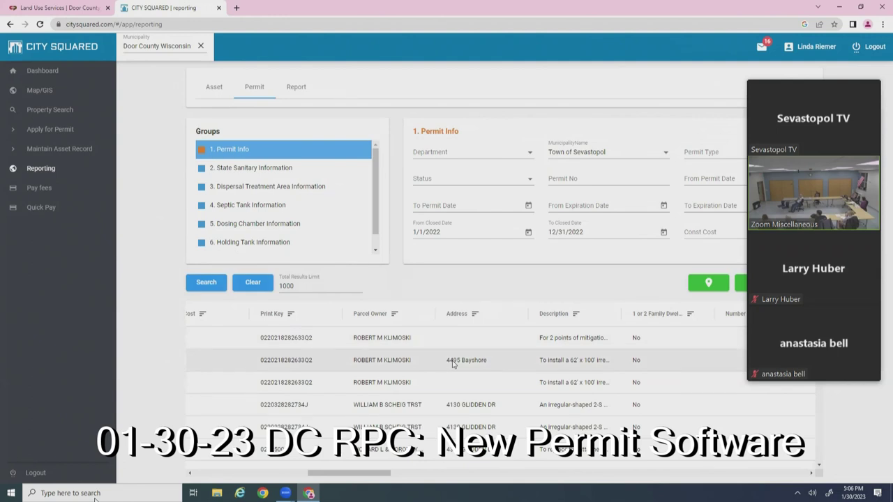
drag(624, 315, 632, 315)
drag(632, 315, 786, 333)
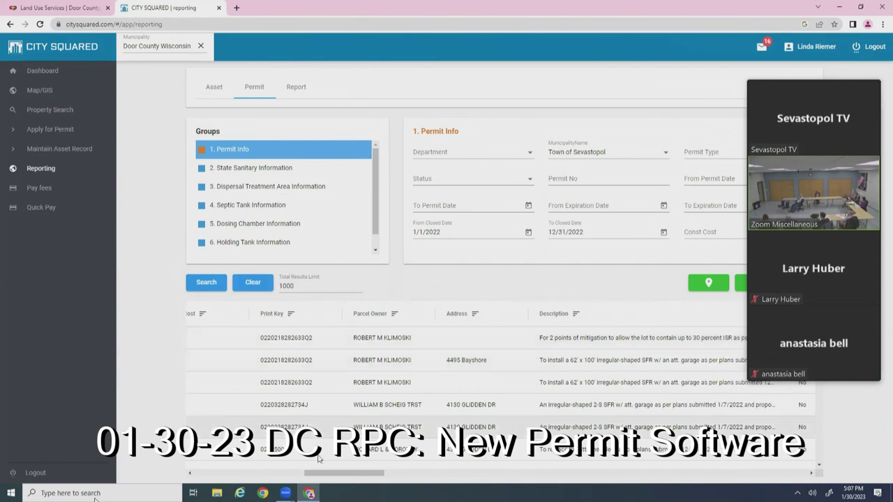
Widen the Permit Type column in the results table to fit the full type names
drag(330, 475, 281, 478)
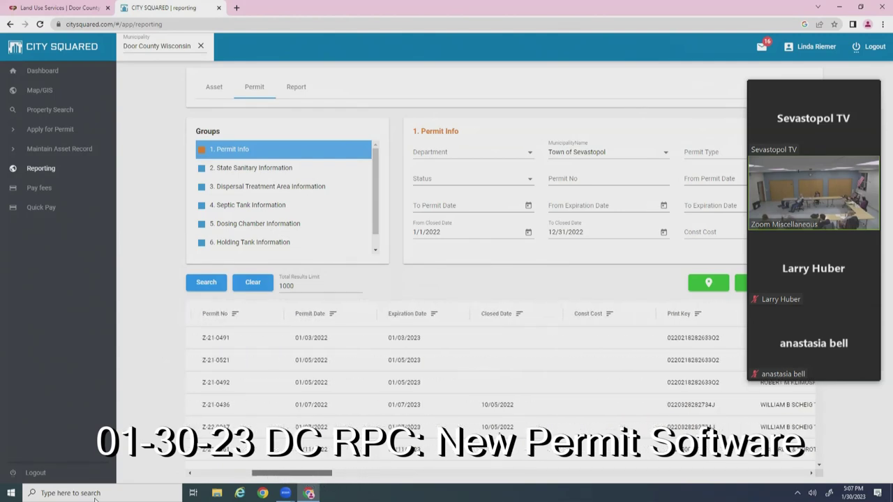
scroll(501, 433, down, 2)
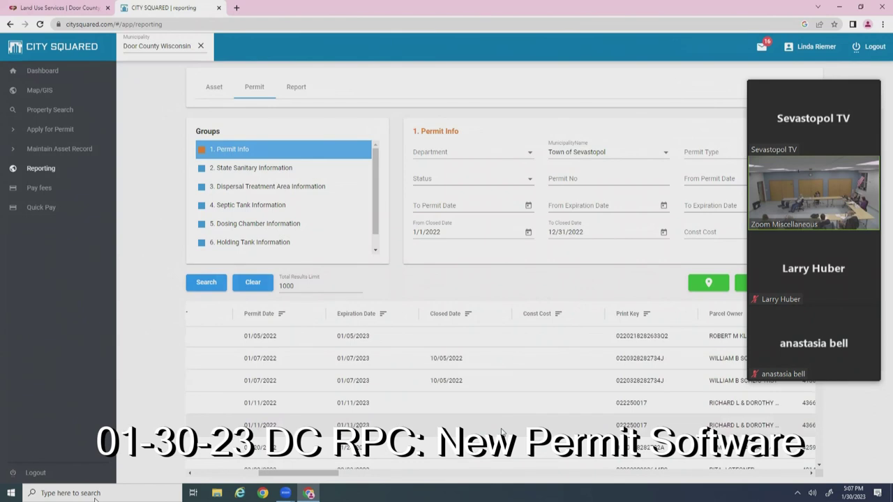
scroll(488, 425, down, 2)
drag(322, 477, 269, 474)
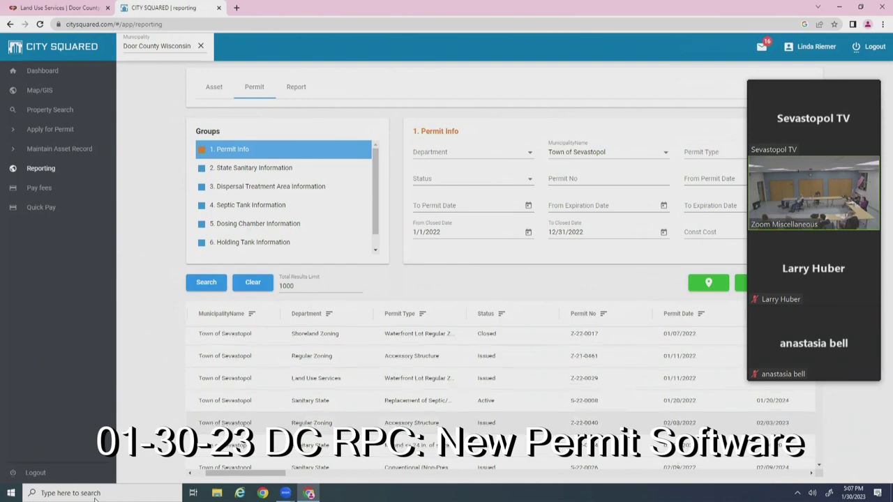
scroll(488, 390, down, 1)
scroll(489, 390, down, 1)
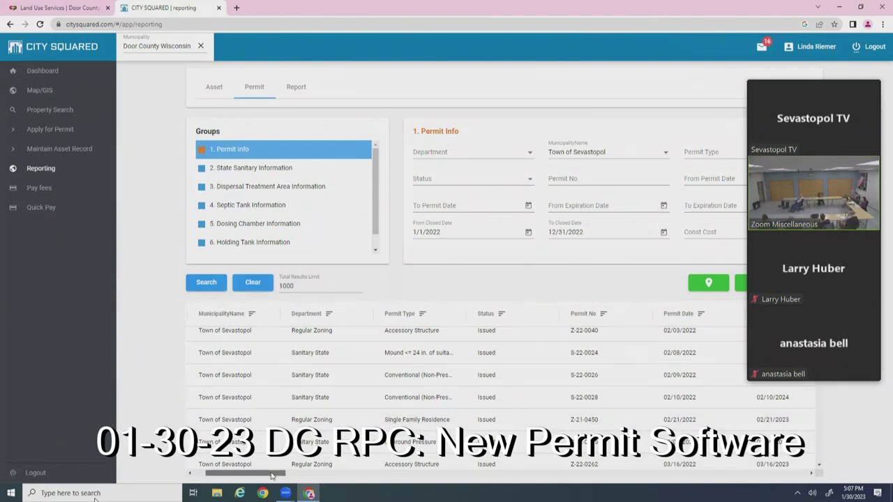
drag(272, 476, 282, 476)
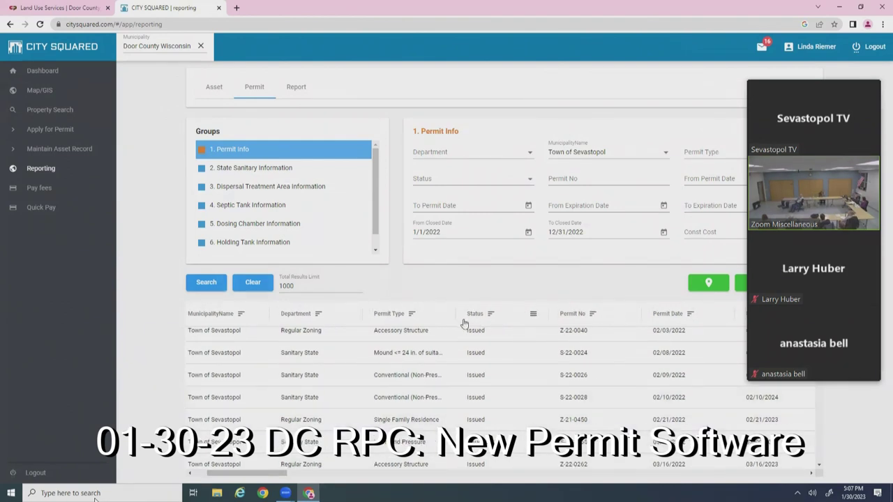
drag(456, 314, 537, 320)
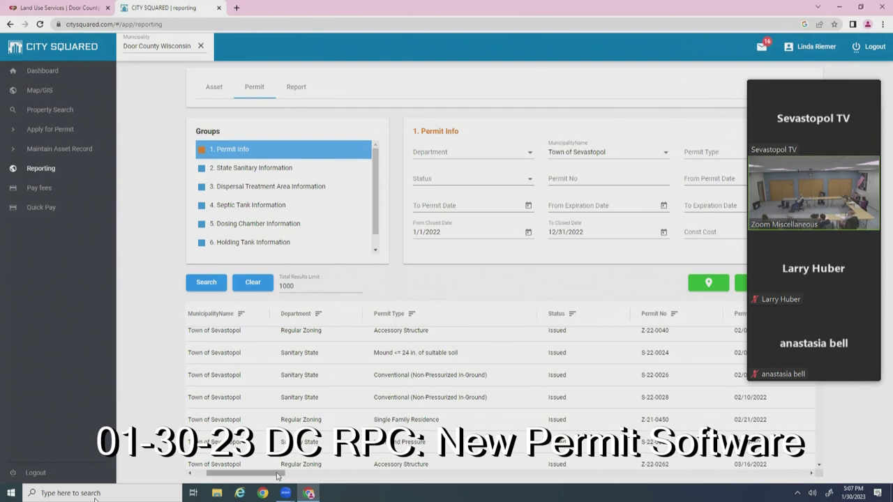
Review the results table's columns from Permit_ID through the sanitary permit, parcel owner contact and dispersal area fields
drag(282, 475, 261, 476)
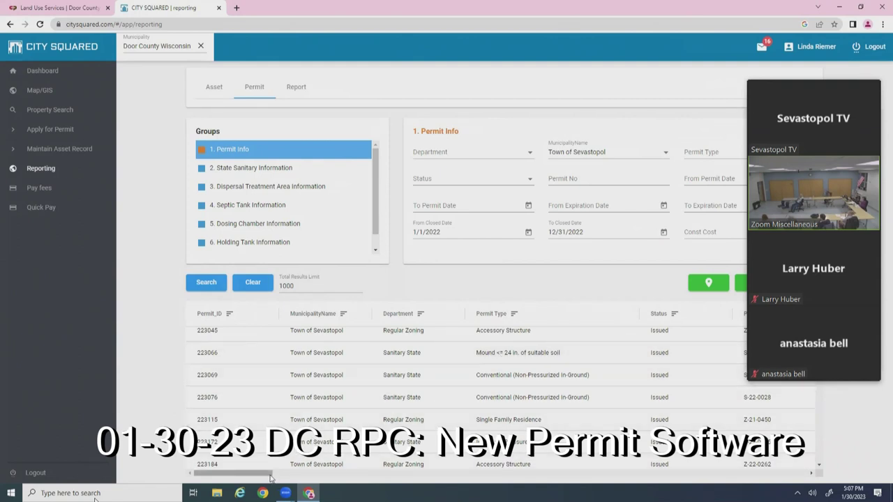
drag(273, 478, 522, 489)
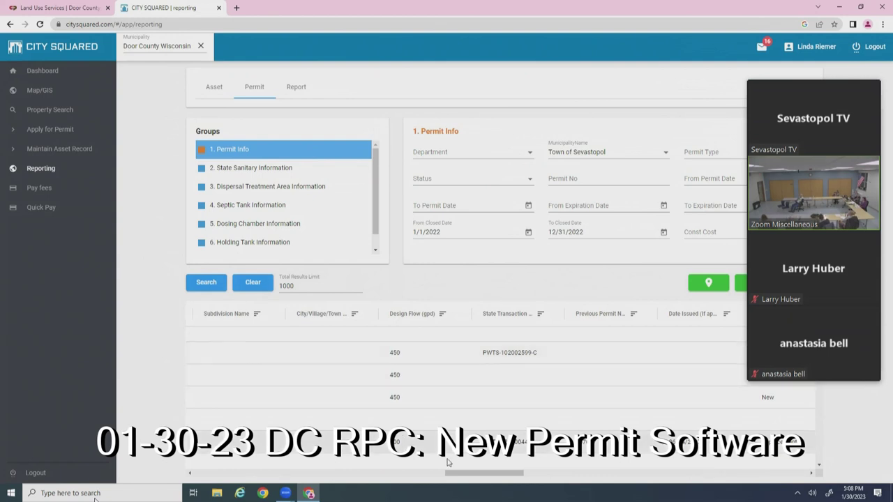
drag(459, 477, 535, 475)
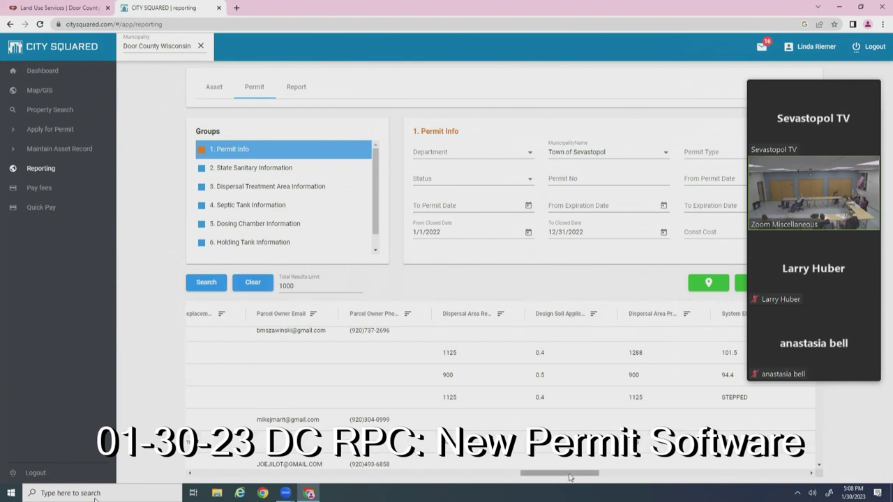
Widen the column for the capacity of new septic tanks in the results table so that more of its heading shows
drag(569, 474, 569, 475)
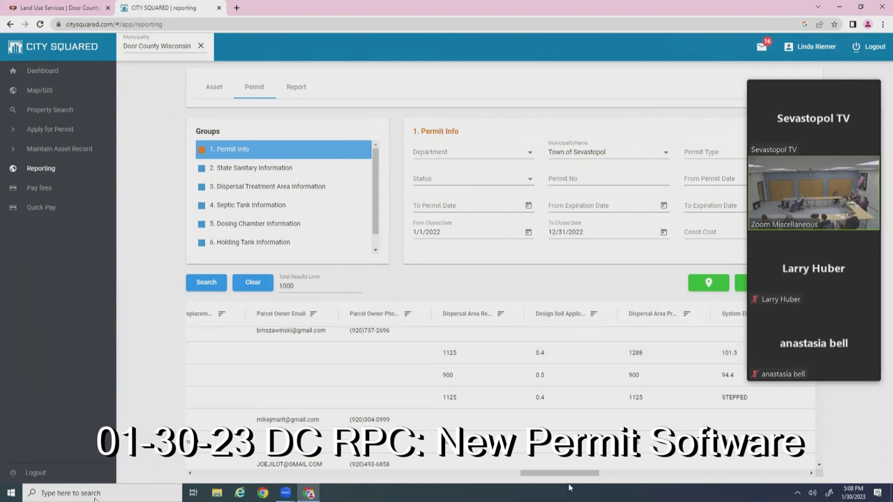
drag(568, 478, 608, 475)
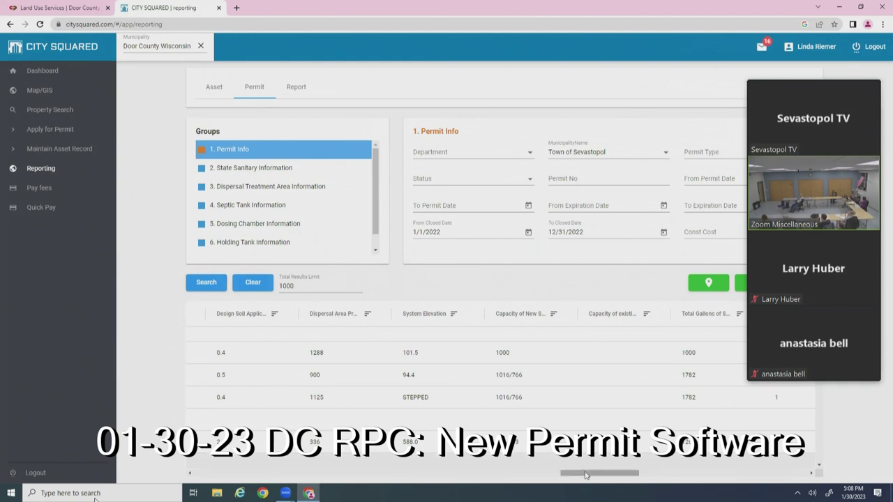
mouse_move(586, 479)
mouse_down()
mouse_move(560, 480)
mouse_move(579, 473)
mouse_up()
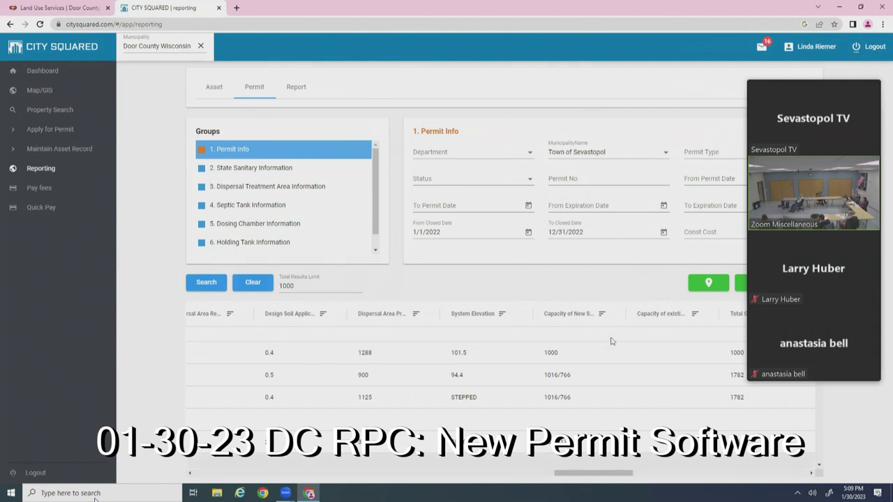
drag(625, 319, 634, 318)
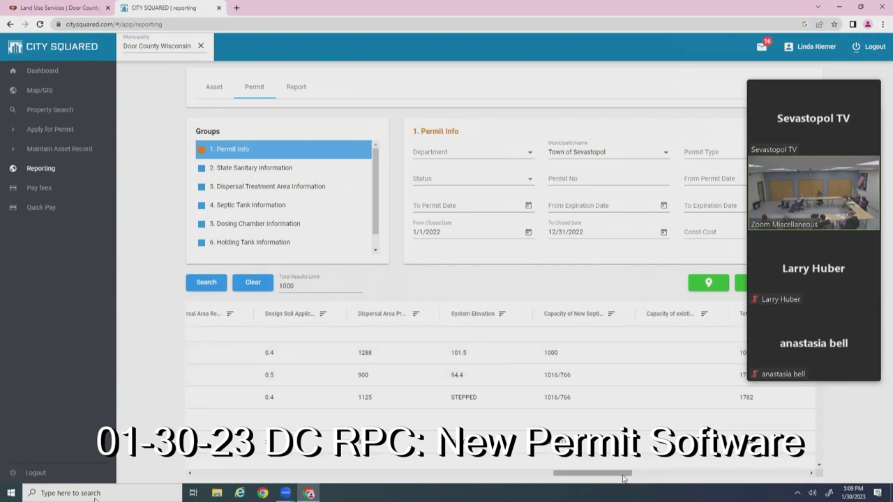
Review the Town of Sevastopol permit rows by department, permit type and status in the results table
drag(625, 474, 272, 493)
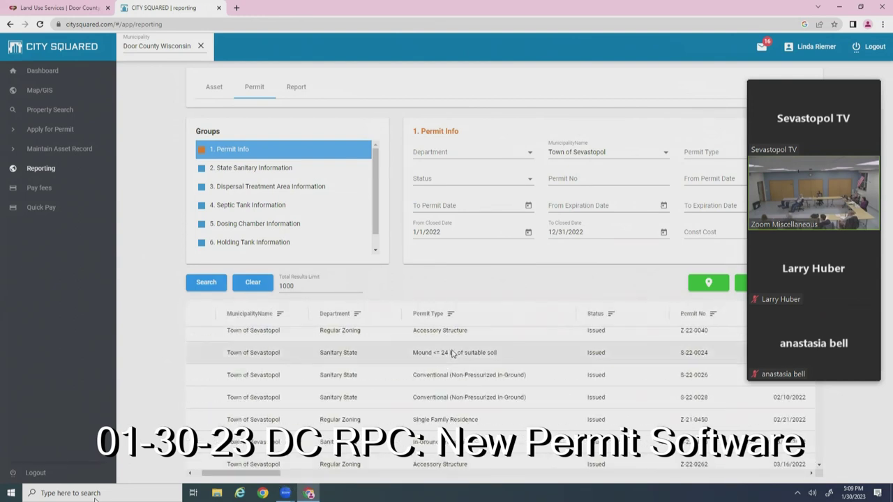
scroll(451, 354, up, 5)
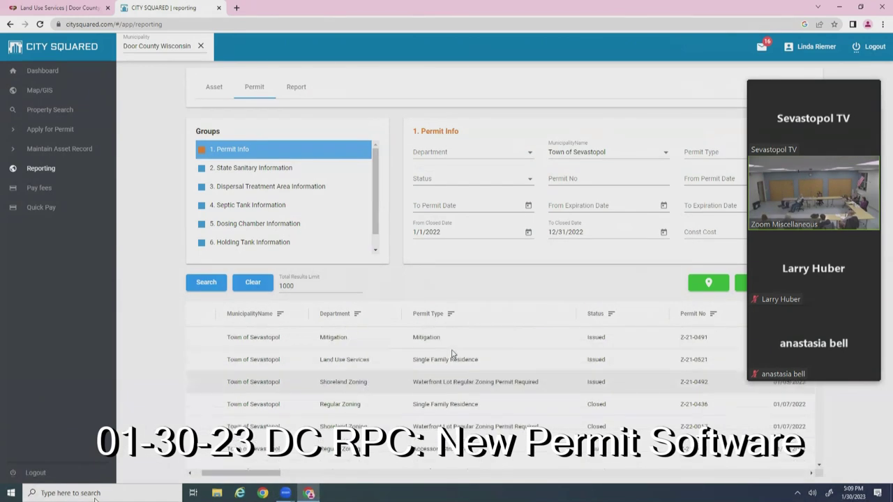
scroll(452, 354, down, 3)
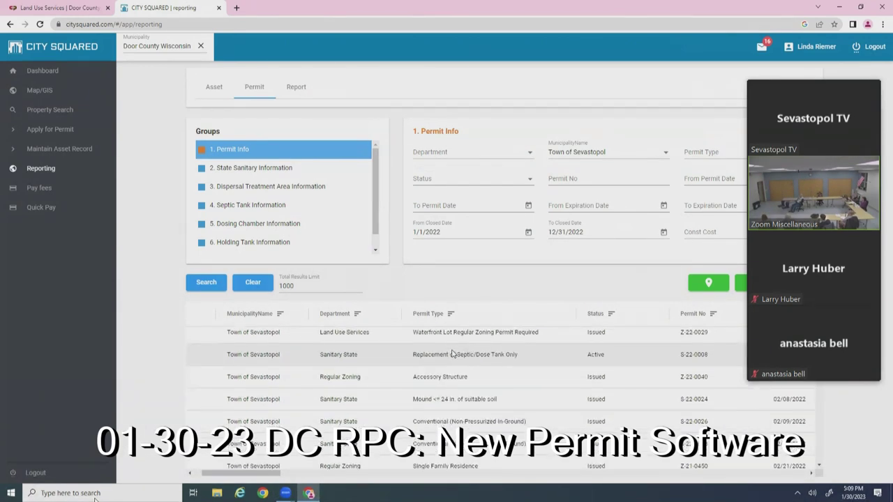
scroll(451, 354, down, 2)
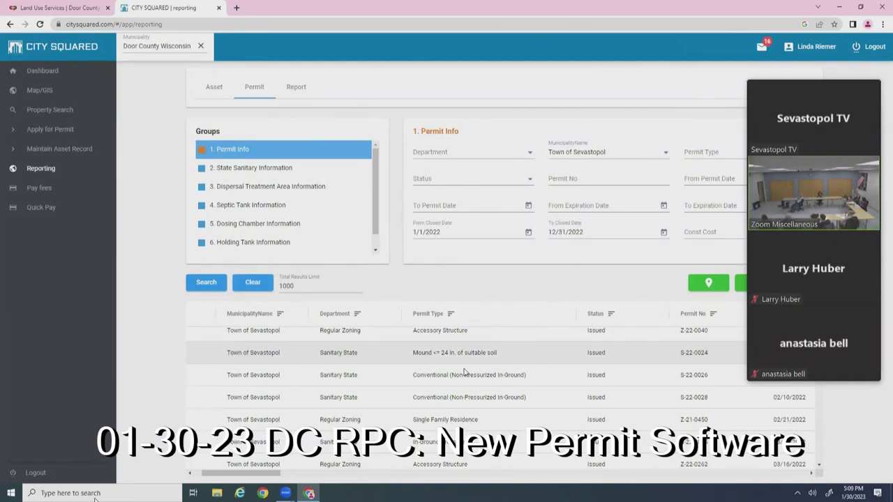
scroll(466, 372, down, 2)
scroll(466, 373, down, 2)
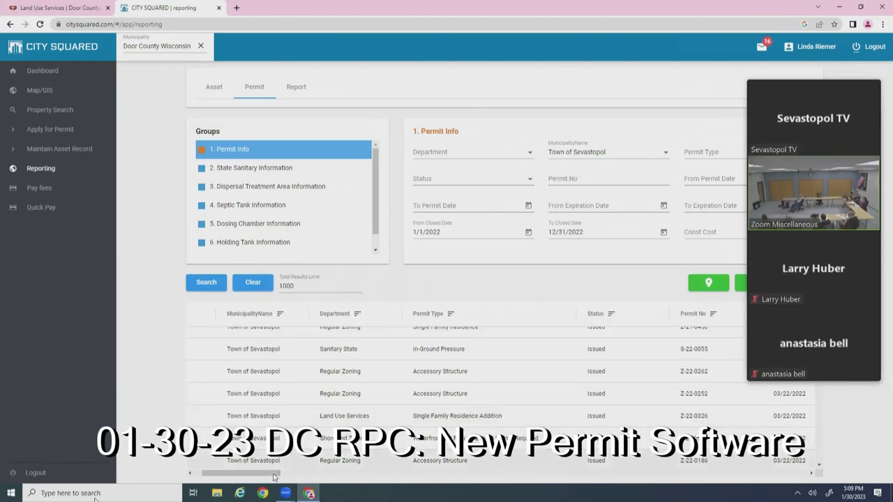
Review the results table's columns from Permit_ID across the owner contact and septic tank fields to the dosing chamber fields
drag(249, 474, 229, 473)
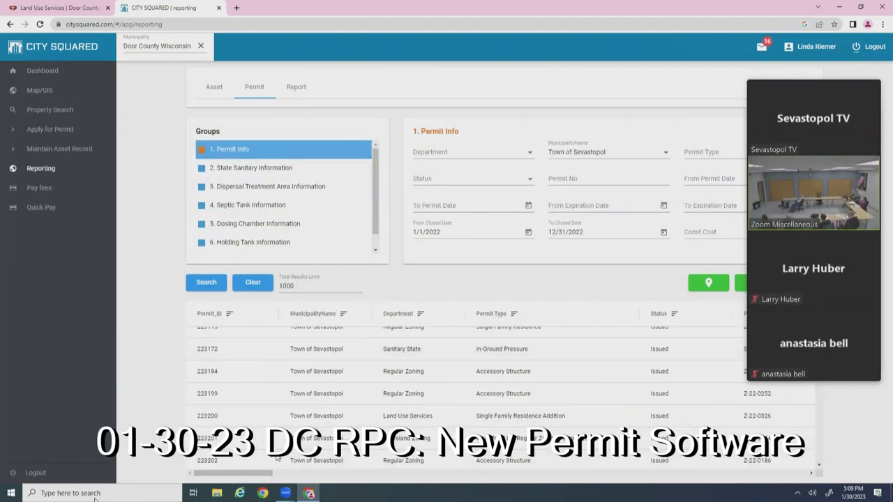
drag(270, 475, 570, 475)
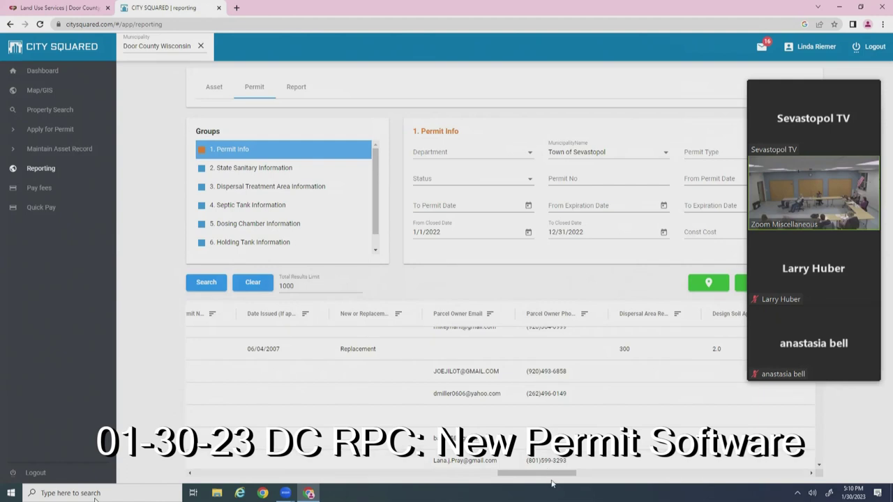
click(586, 475)
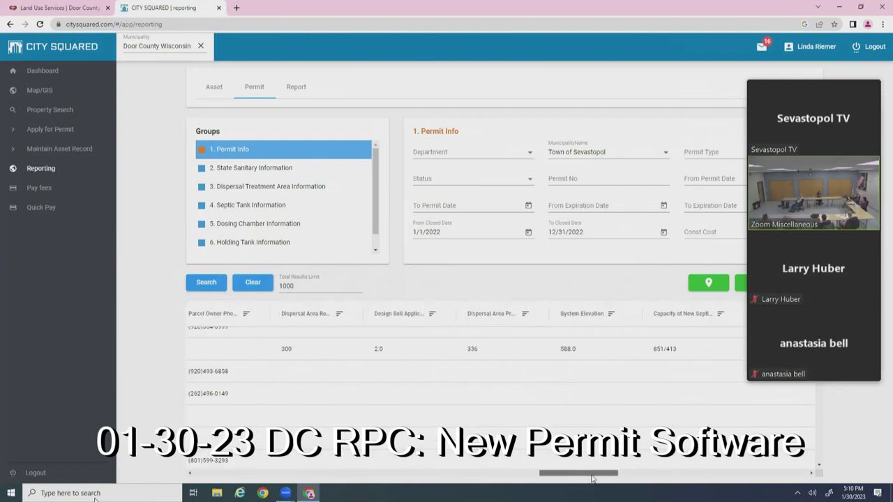
drag(591, 478, 752, 479)
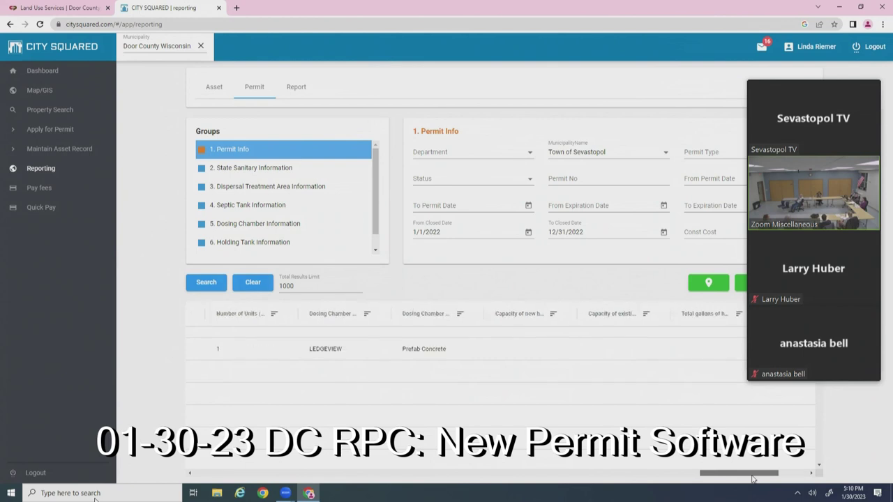
drag(718, 482, 241, 475)
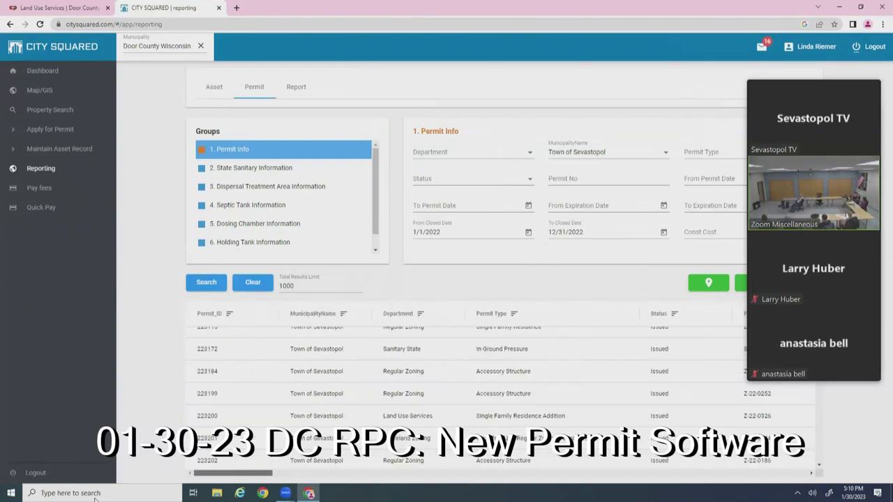
Restrict the permit search to Accessory Structure and review the parcel owner, address, description and dwelling columns of the results
scroll(500, 394, up, 1)
scroll(500, 394, up, 3)
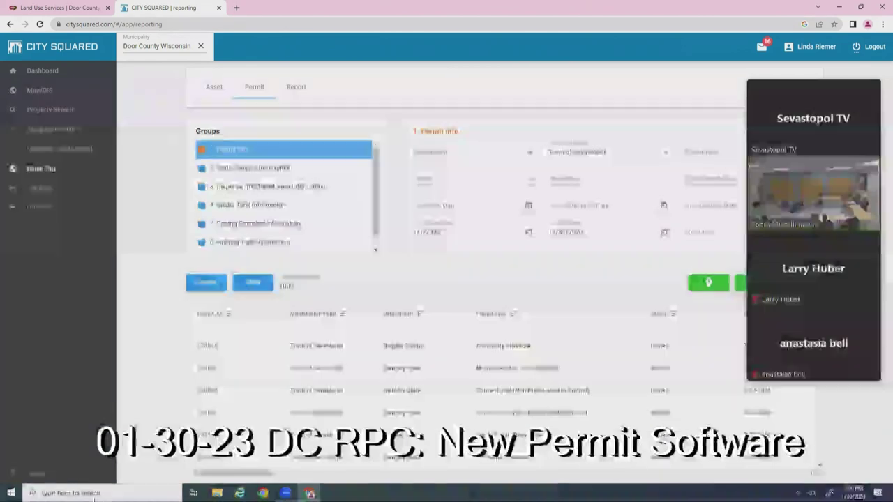
scroll(500, 394, up, 2)
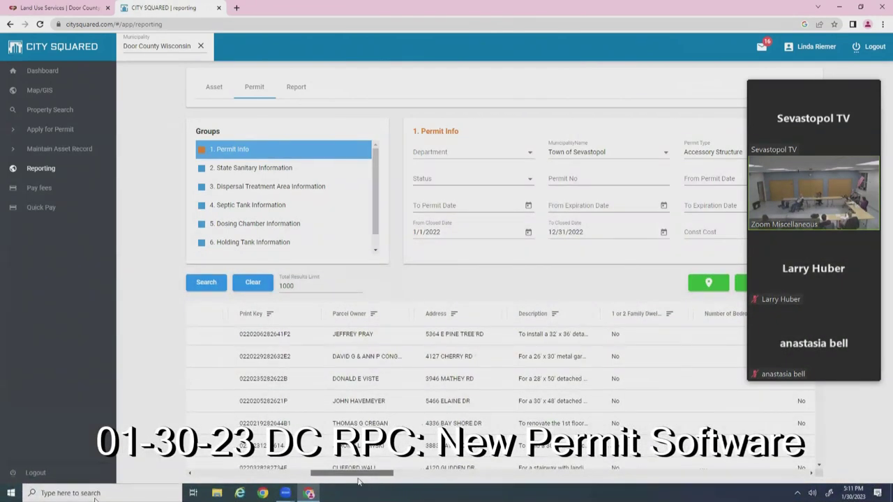
click(394, 475)
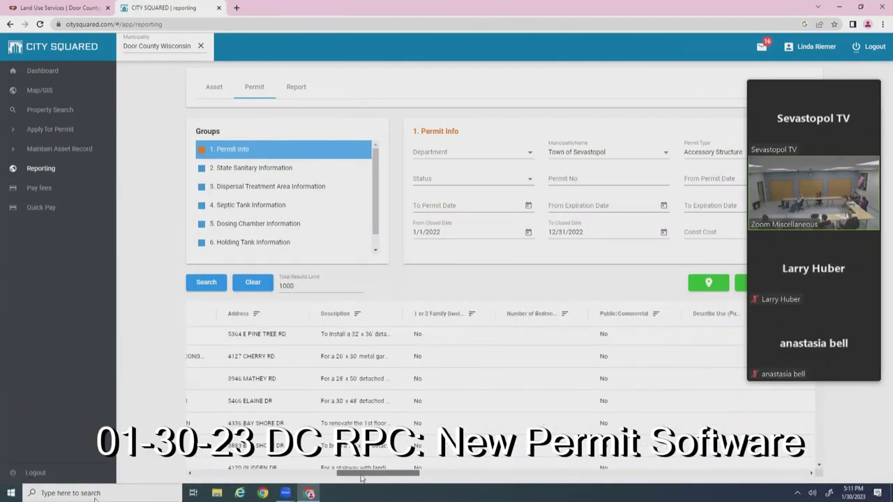
drag(446, 474, 225, 472)
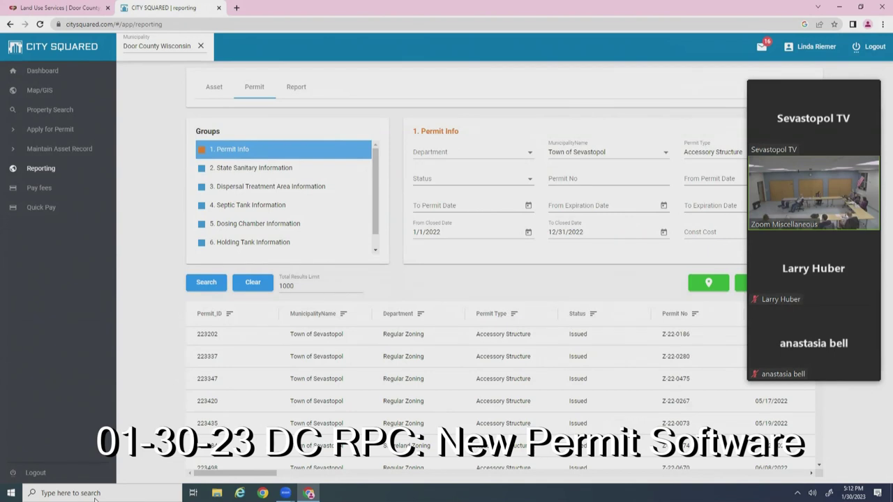
Set the Permit Type filter to Single Family Residence and run the permit search
click(725, 154)
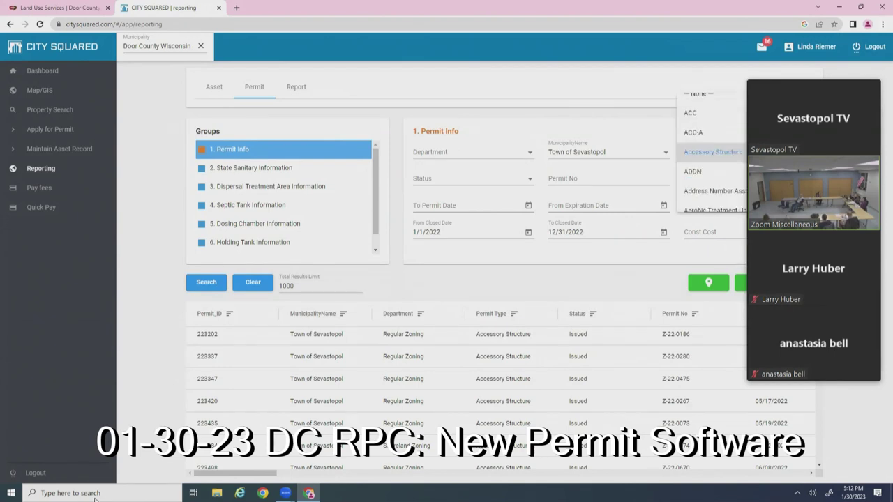
scroll(711, 153, down, 1)
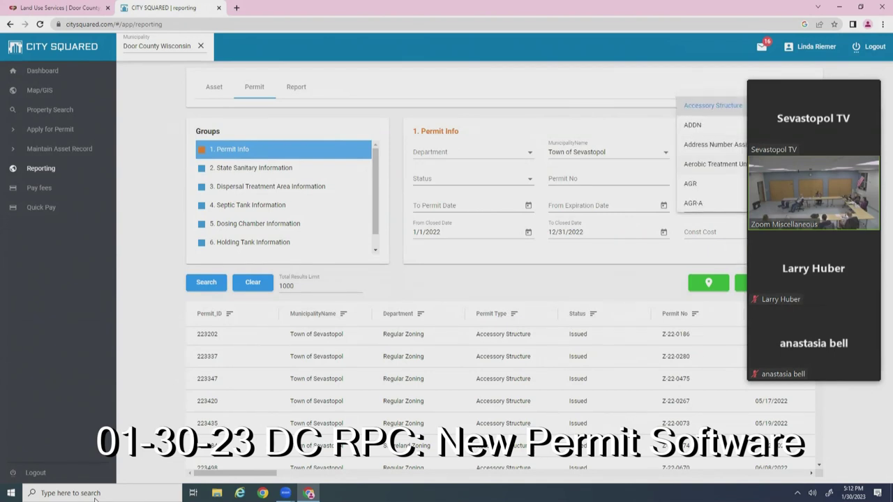
scroll(711, 154, down, 4)
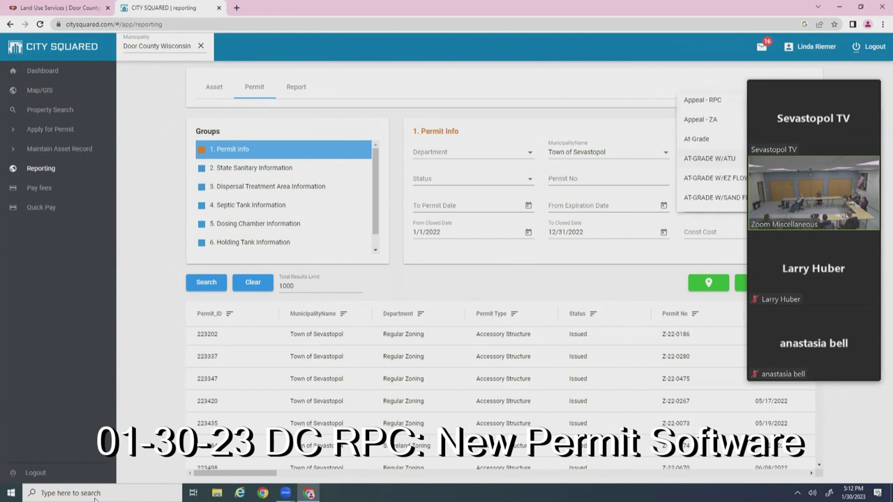
scroll(712, 153, down, 2)
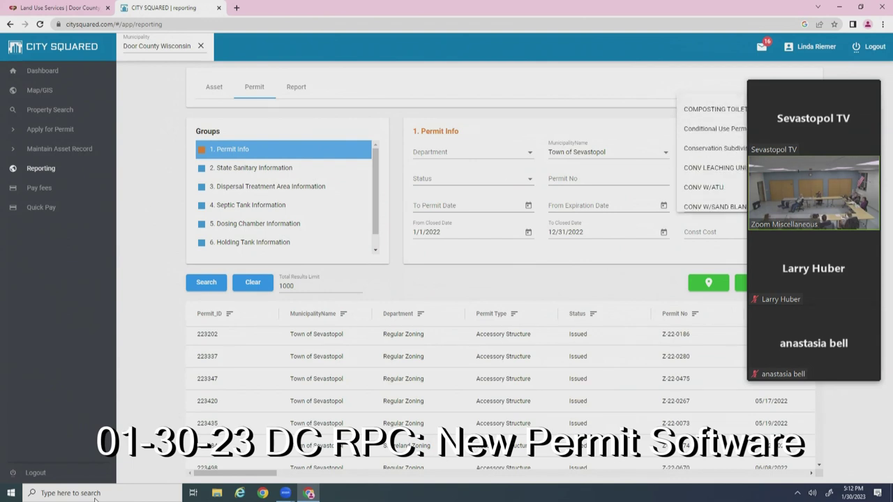
scroll(712, 153, down, 2)
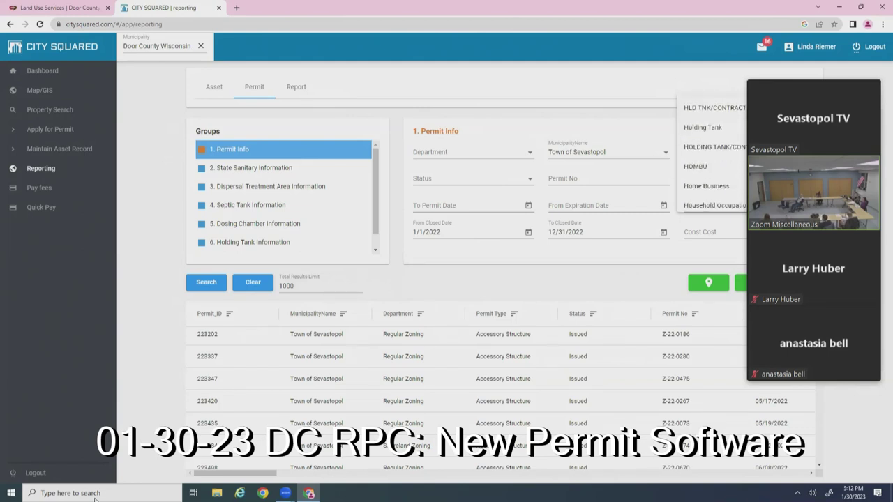
scroll(712, 153, down, 2)
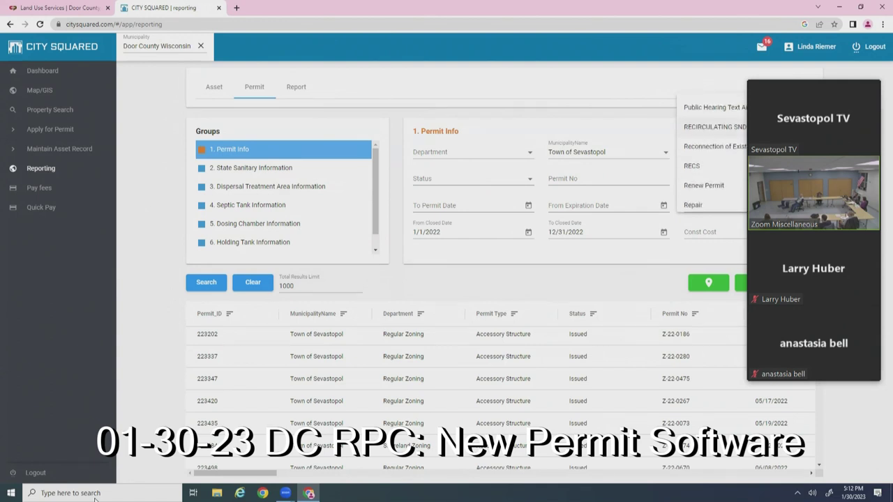
scroll(711, 153, down, 1)
scroll(711, 153, down, 3)
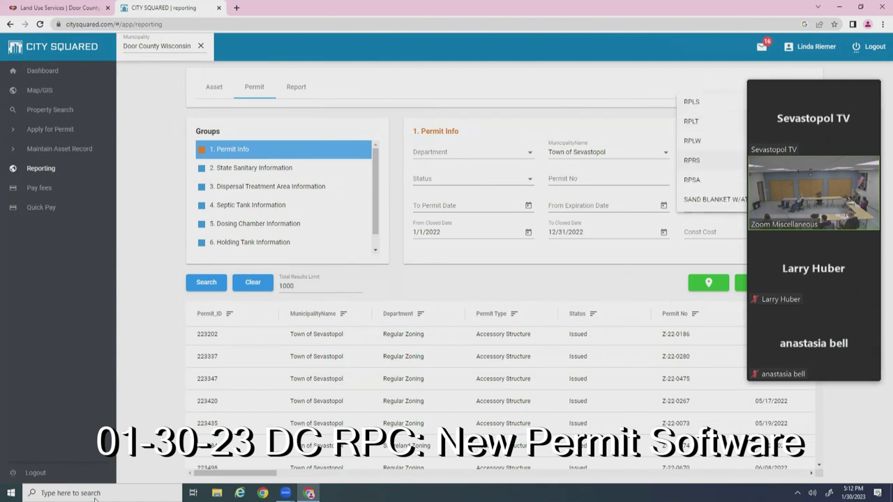
scroll(711, 153, down, 4)
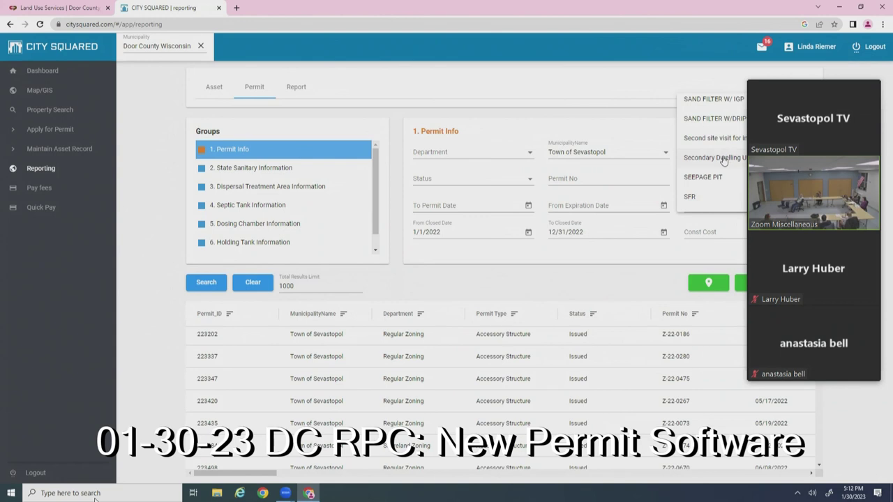
scroll(731, 185, down, 3)
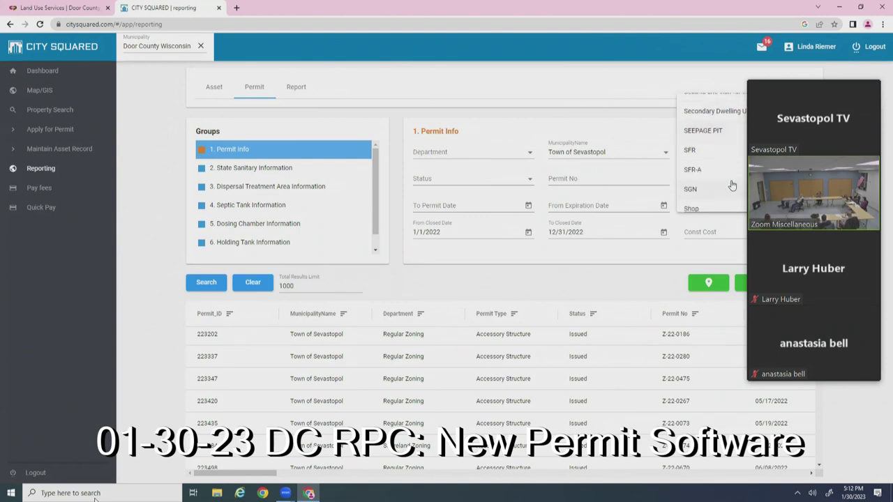
scroll(732, 184, down, 1)
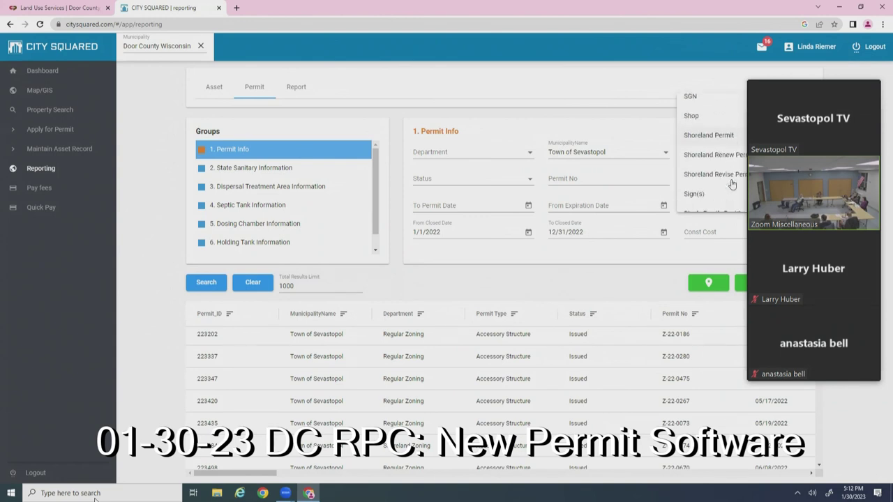
scroll(731, 184, down, 1)
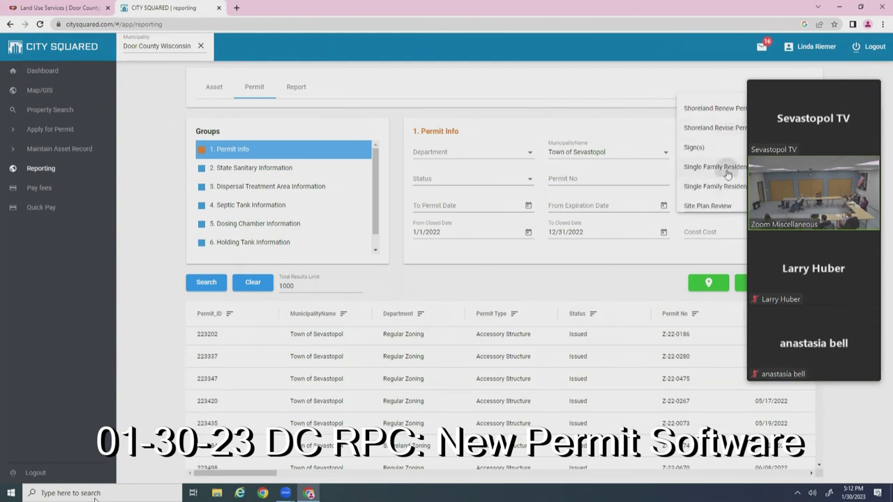
click(727, 168)
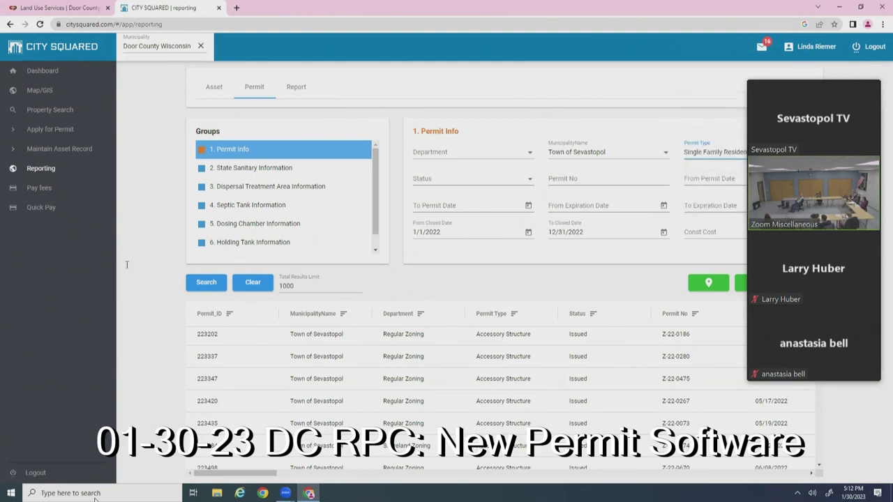
click(207, 289)
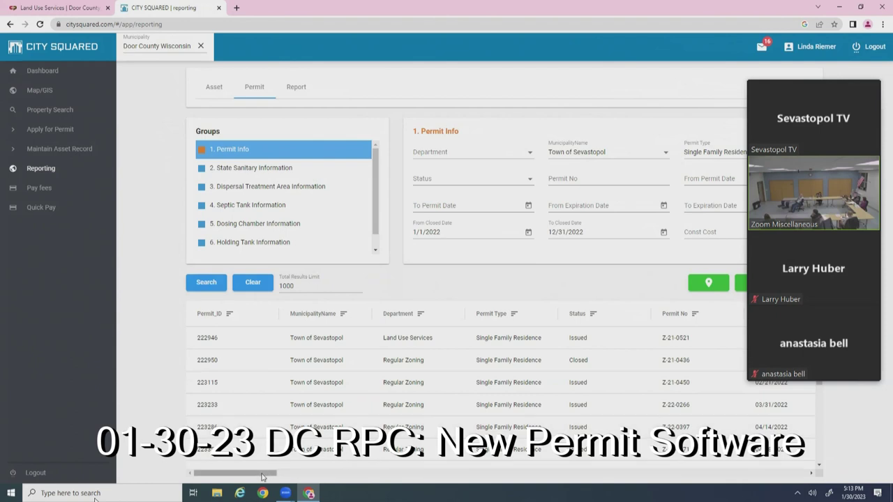
drag(263, 476, 232, 468)
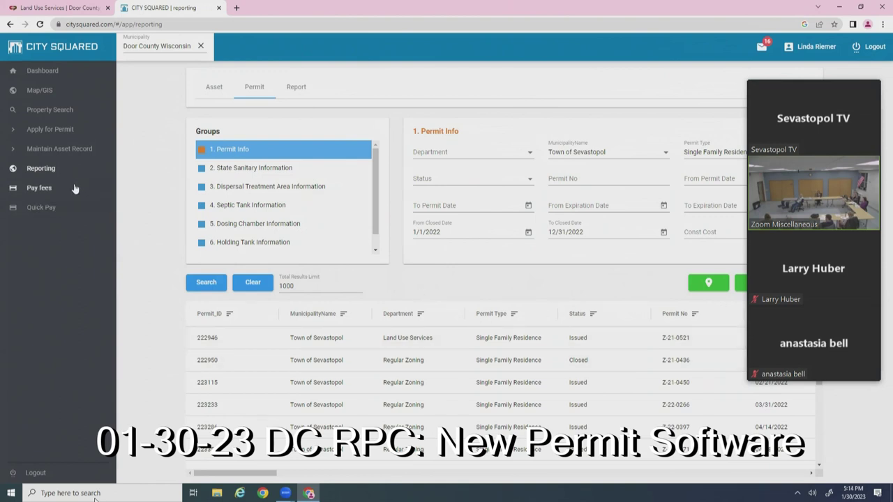
Find a Town of Sevastopol parcel through the property search and open the SFR permit from its list of permits
click(65, 114)
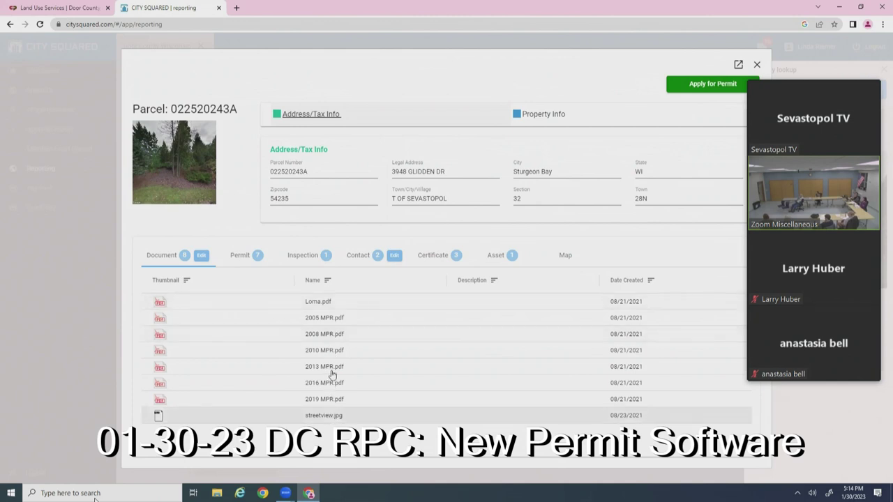
click(238, 260)
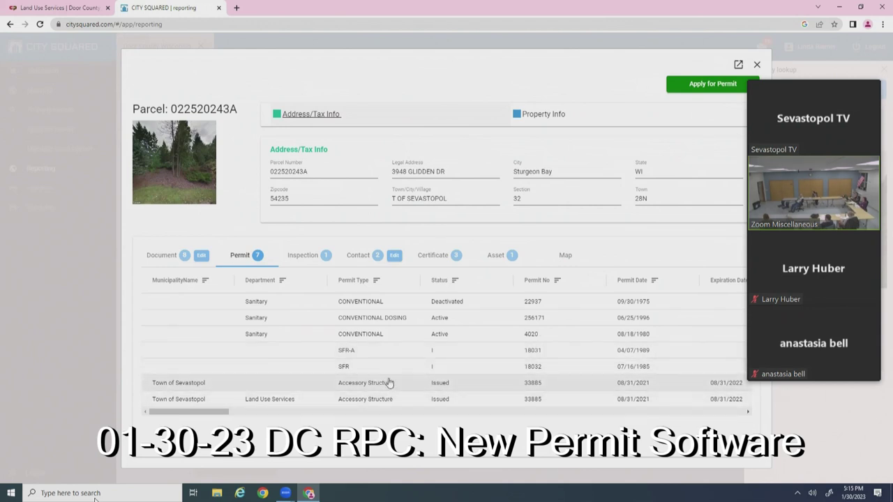
click(346, 369)
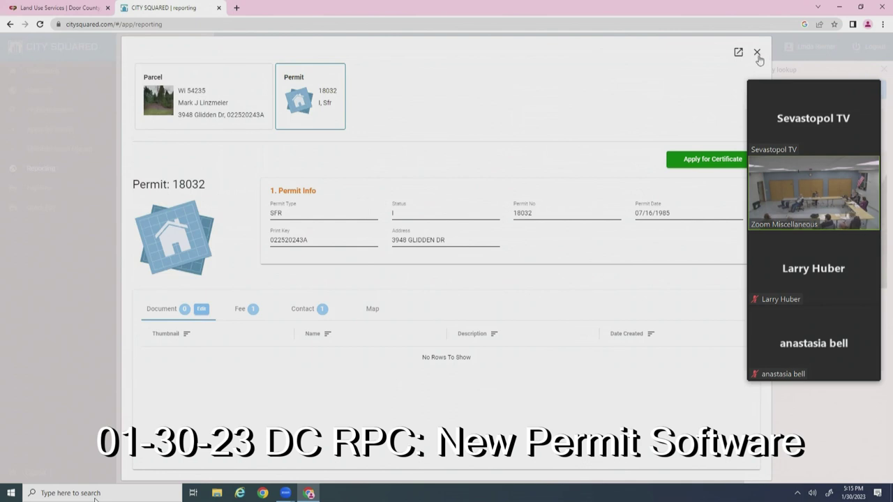
Return to the same parcel through the property search and open its Land Use Services Accessory Structure permit from the list of permits
click(12, 28)
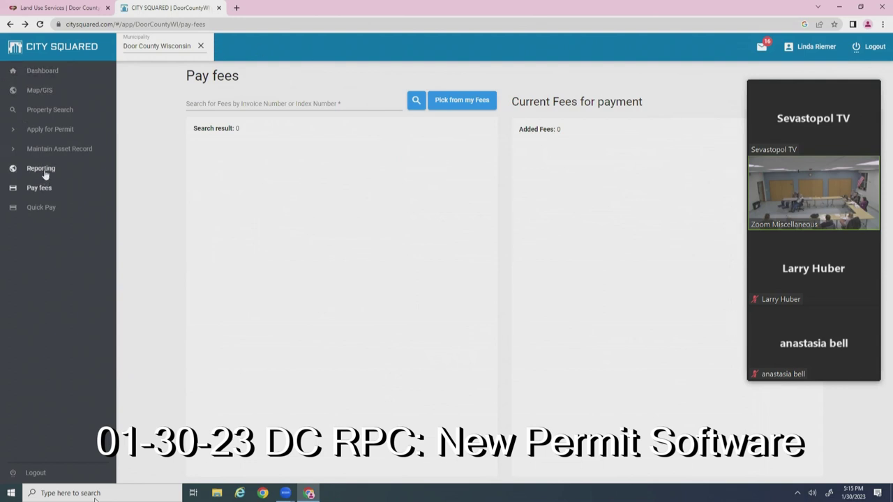
click(49, 110)
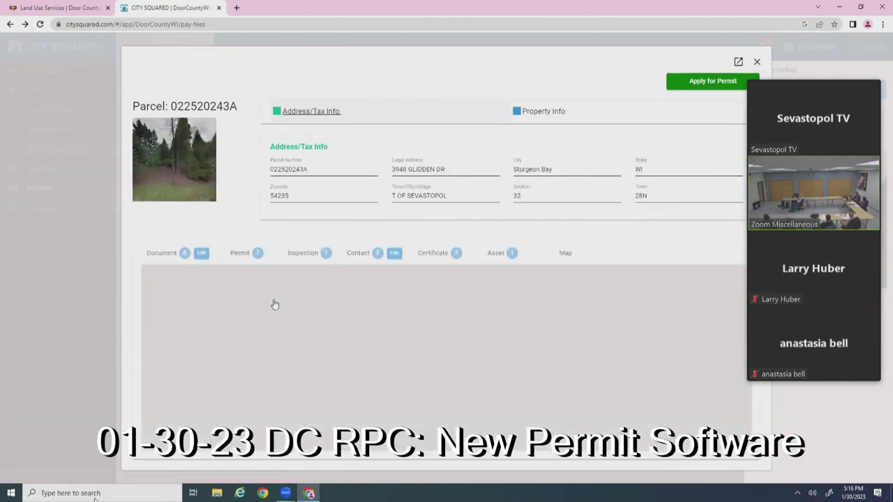
click(255, 256)
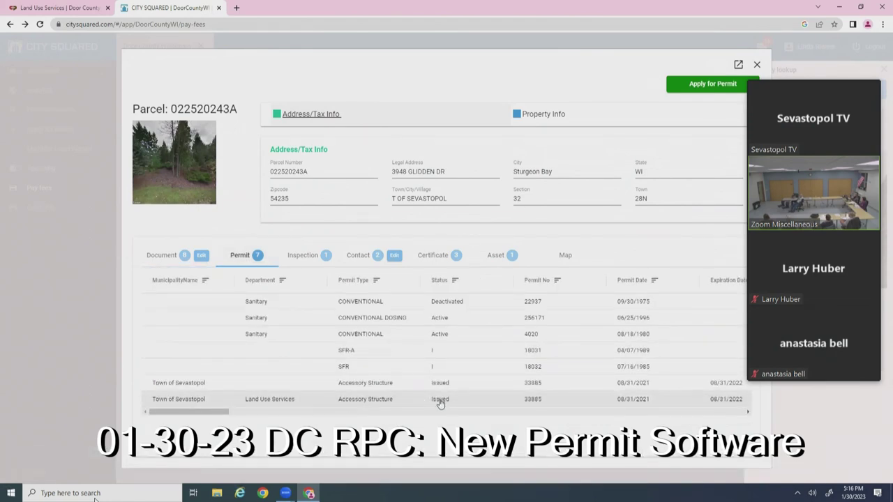
click(380, 403)
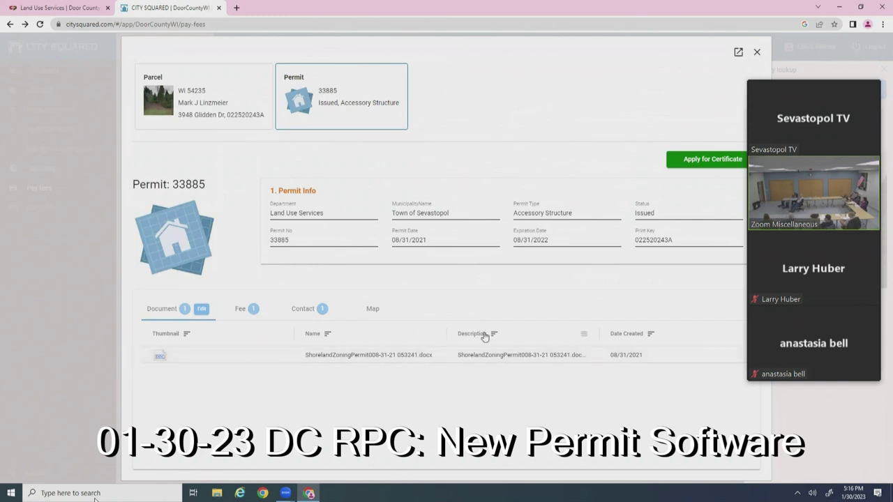
Open the permit's shoreland zoning Word document, review the description, conditions and signature on both pages, and close it
click(410, 357)
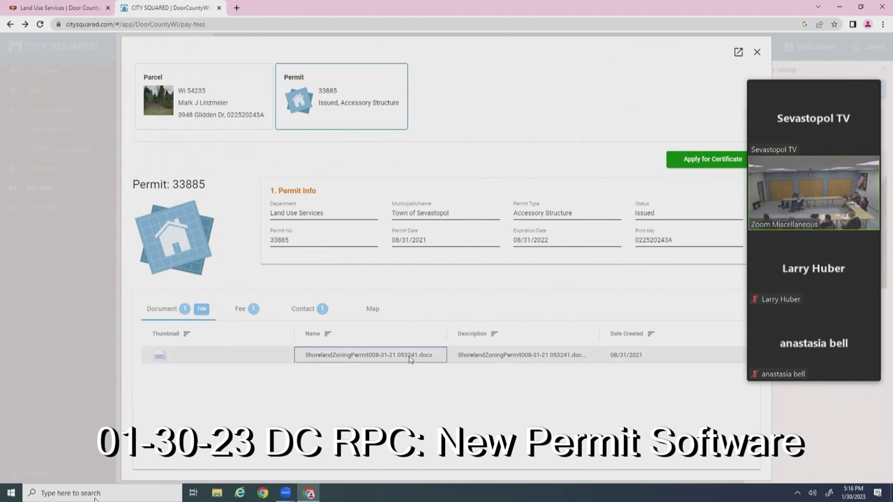
click(410, 358)
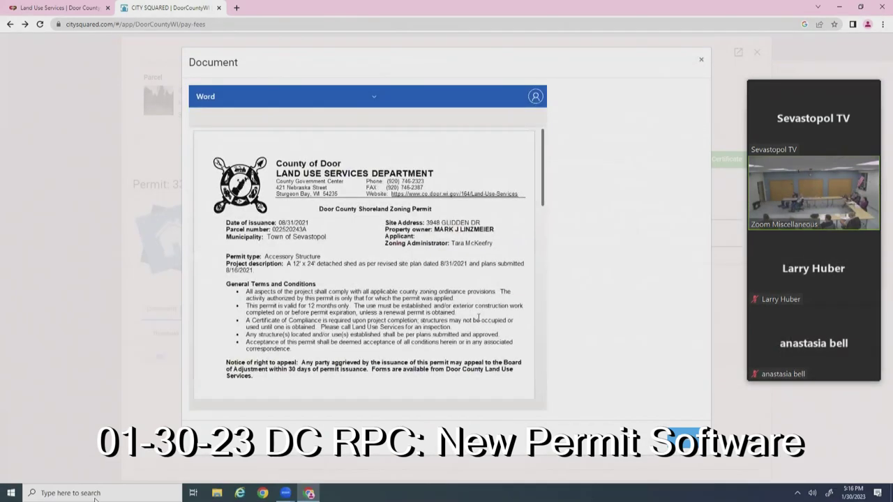
scroll(478, 322, down, 1)
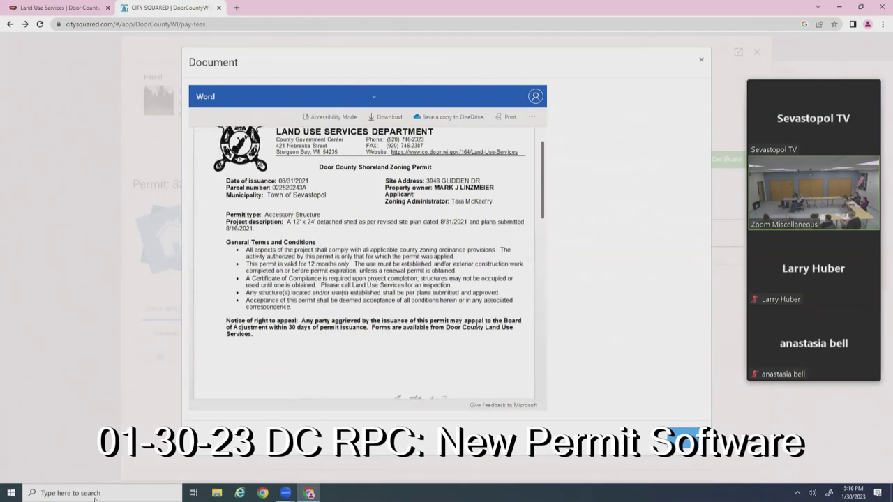
scroll(476, 323, down, 1)
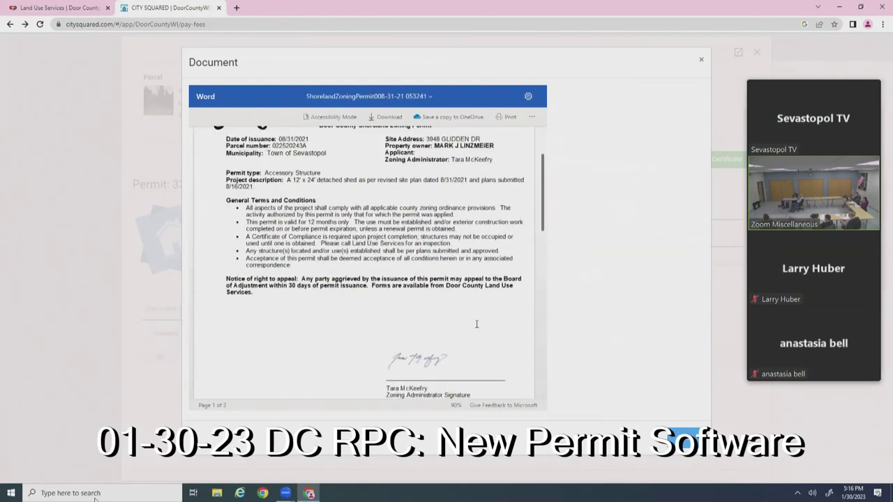
scroll(477, 328, down, 1)
scroll(477, 327, down, 1)
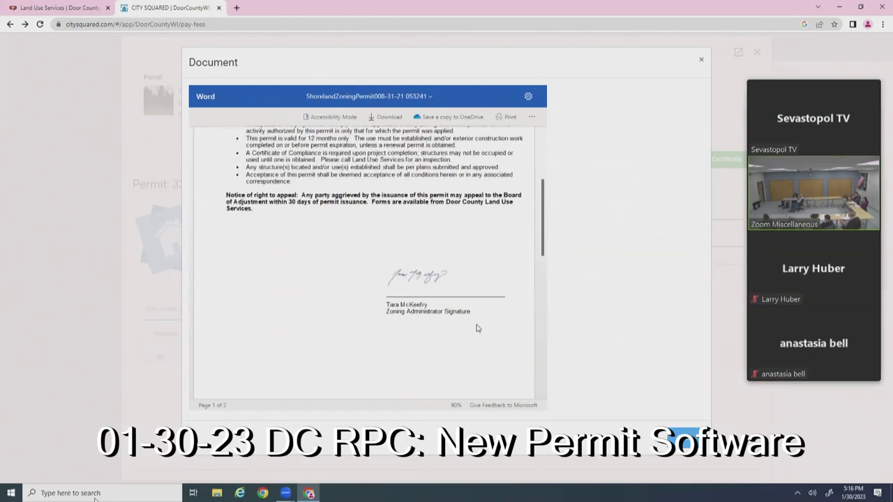
scroll(477, 327, up, 3)
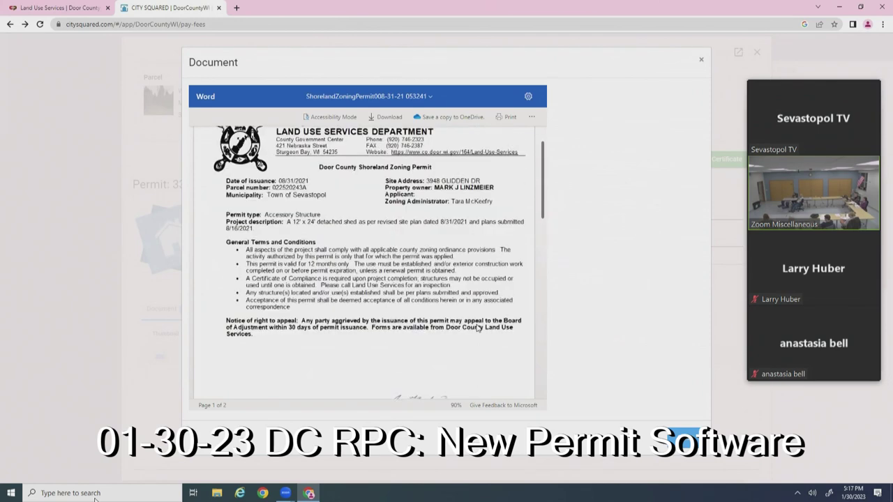
scroll(478, 325, up, 1)
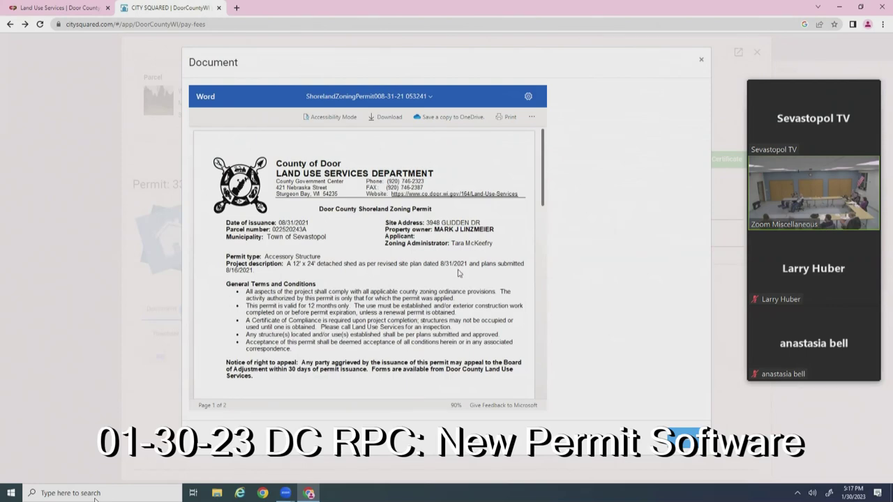
scroll(470, 253, down, 10)
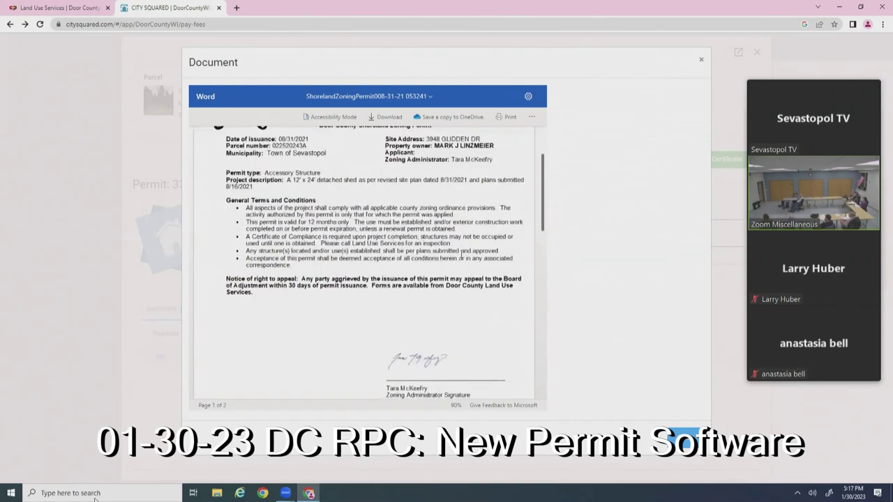
scroll(447, 260, down, 6)
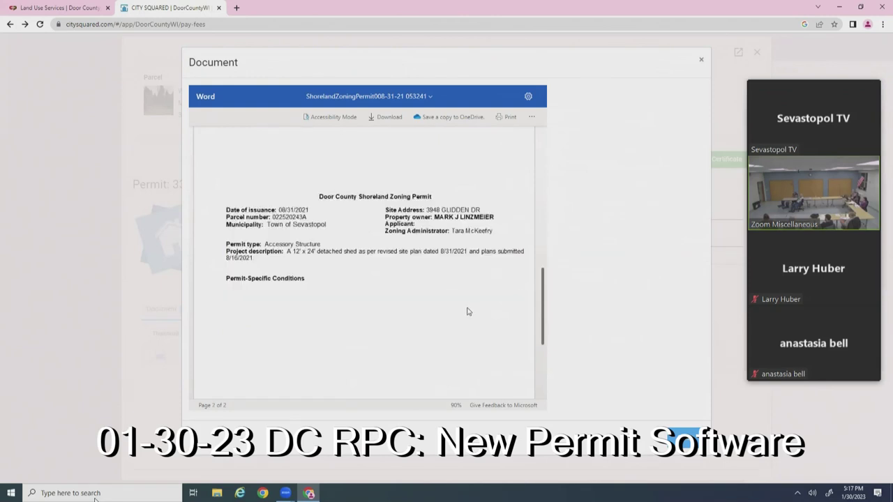
scroll(468, 311, down, 3)
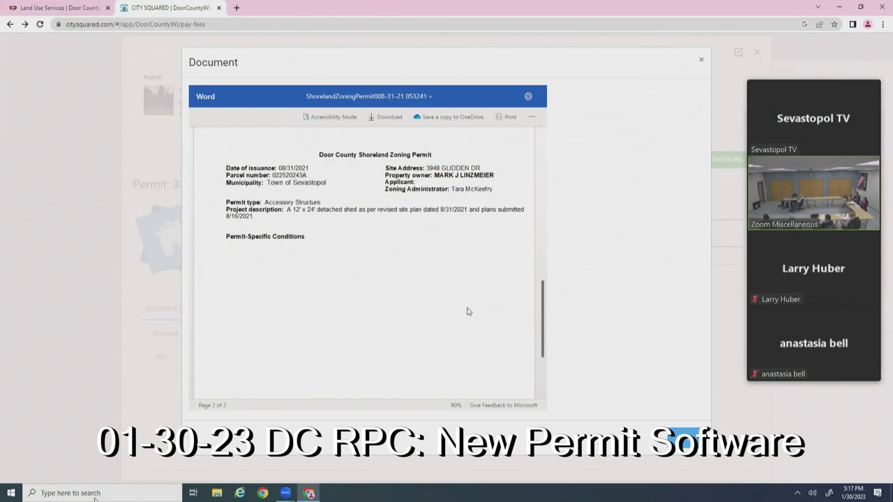
scroll(468, 312, up, 2)
scroll(467, 311, up, 5)
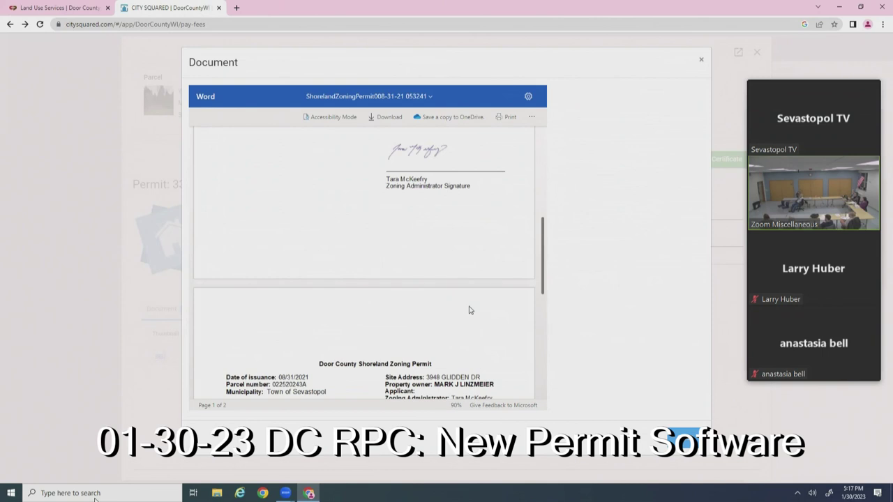
scroll(470, 309, up, 1)
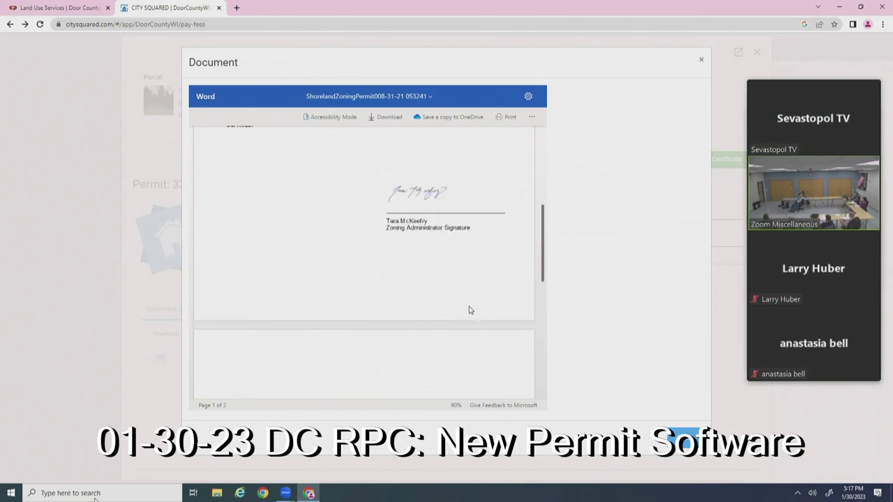
scroll(469, 304, up, 6)
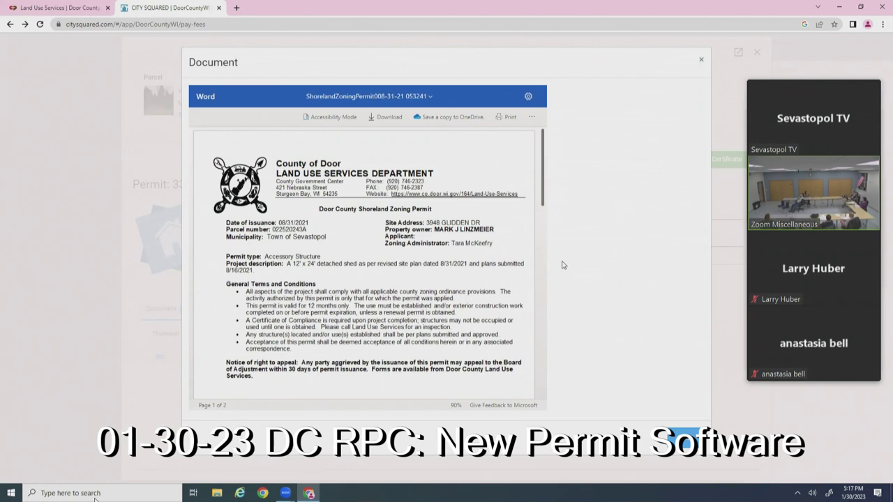
click(701, 62)
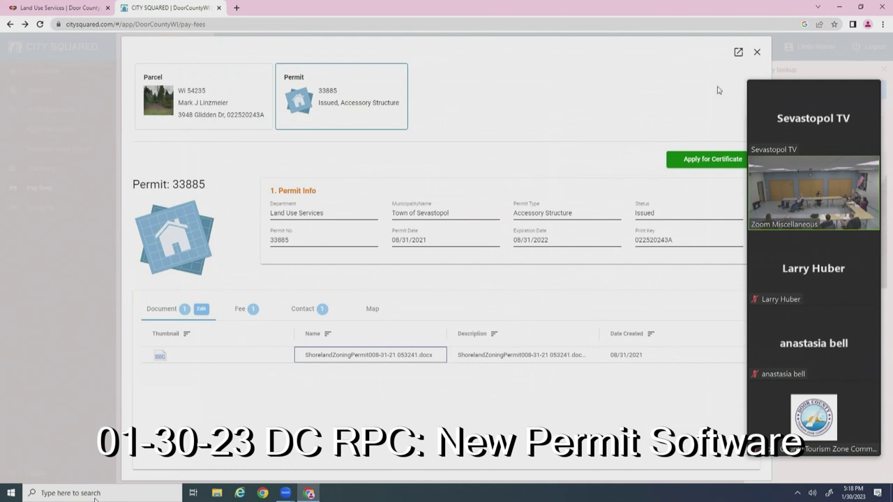
Close the permit, return to the parcel through the property search and open its CONVENTIONAL DOSING sanitary permit
click(756, 54)
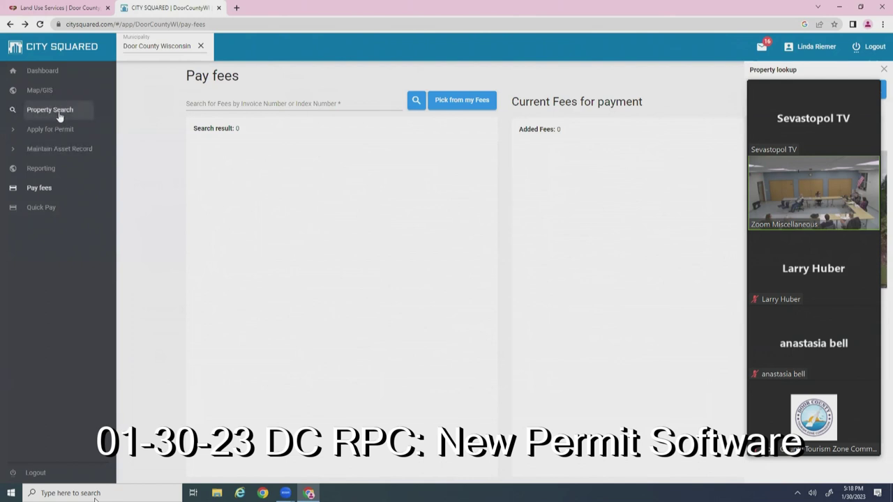
click(58, 117)
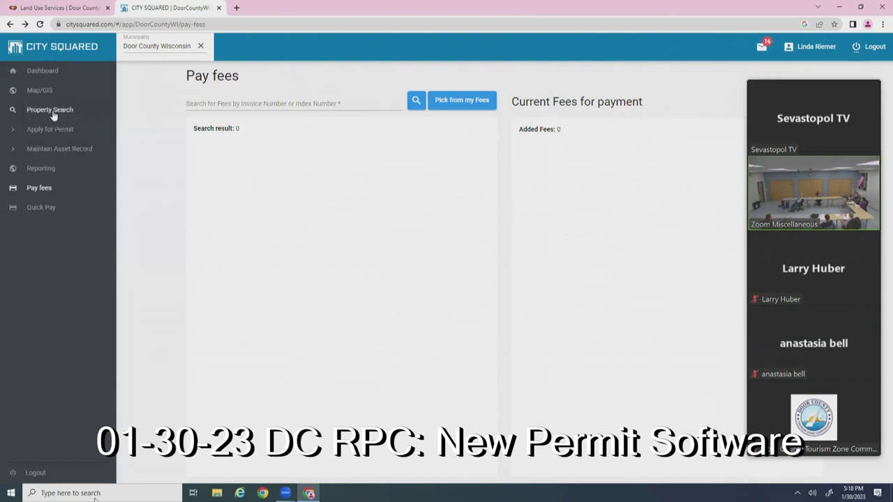
click(54, 115)
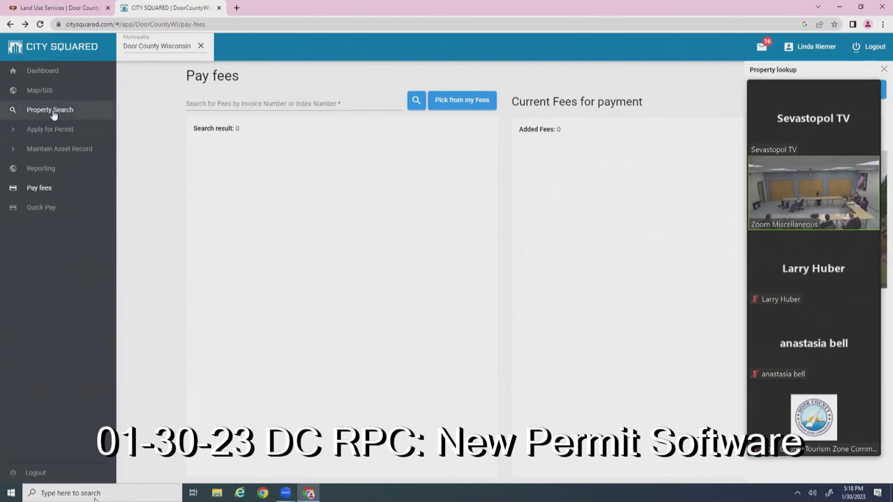
click(53, 114)
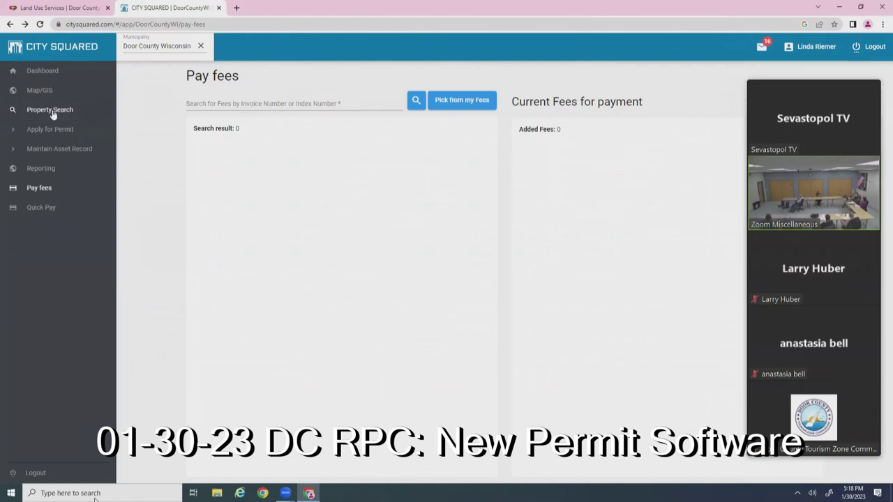
click(54, 115)
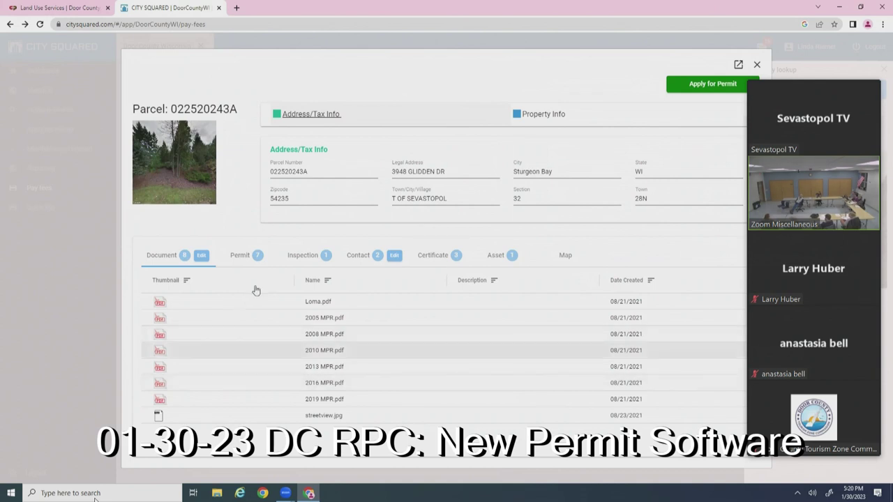
click(254, 261)
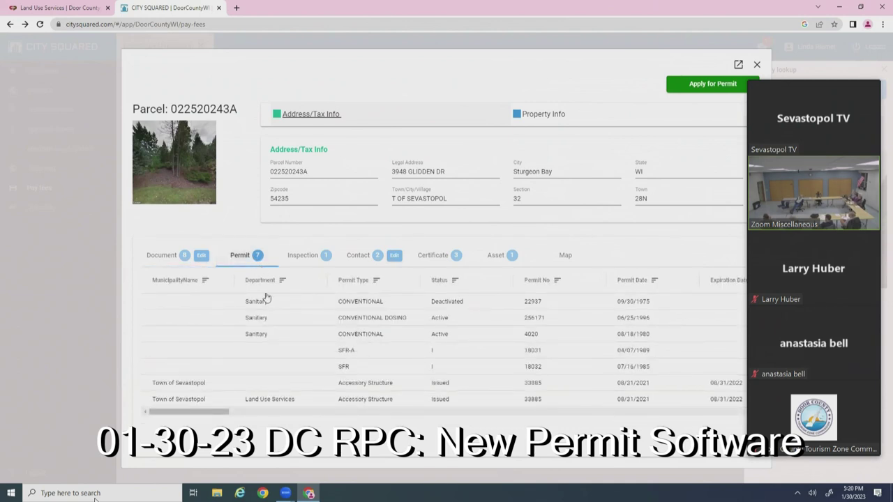
click(408, 323)
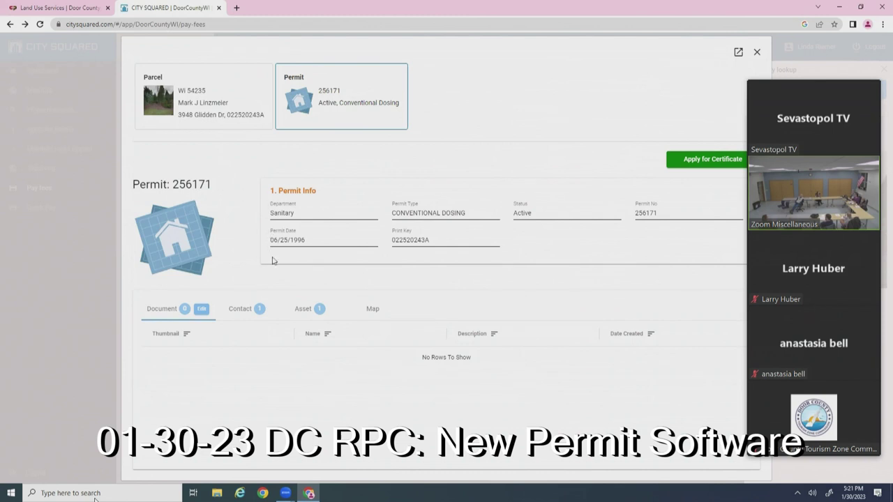
Show the sanitary permit's asset record and review its columns from Asset Type and InstallationDate through Notes and Comments
click(316, 312)
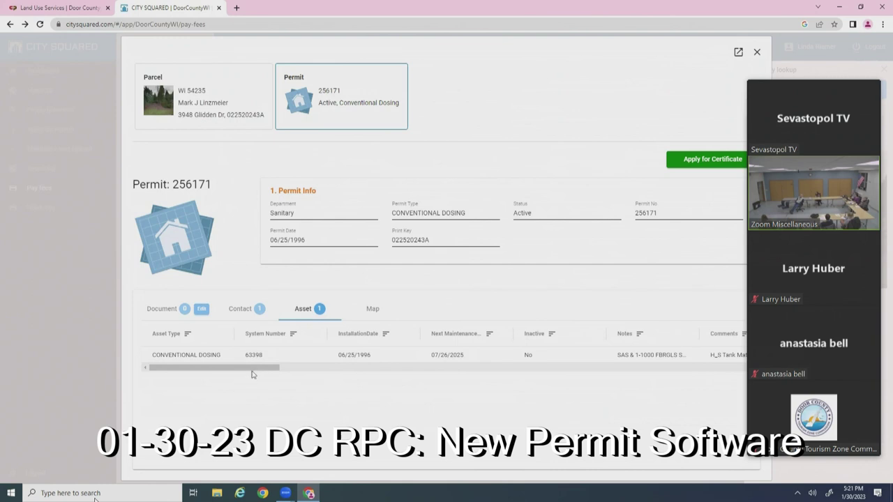
drag(259, 369, 277, 372)
scroll(277, 372, right, 3)
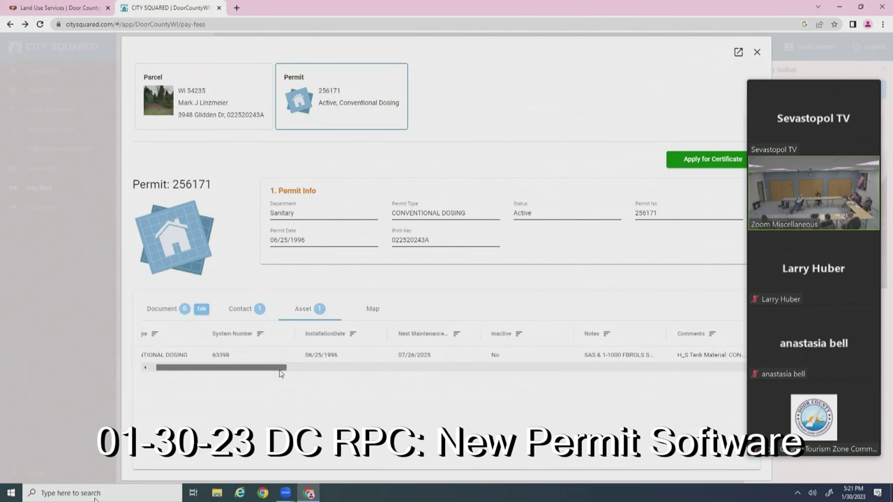
scroll(256, 373, left, 3)
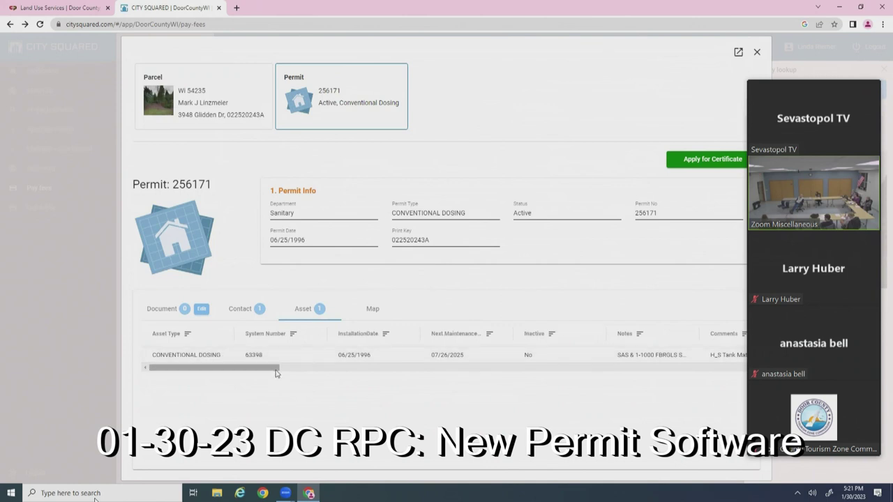
scroll(285, 377, right, 2)
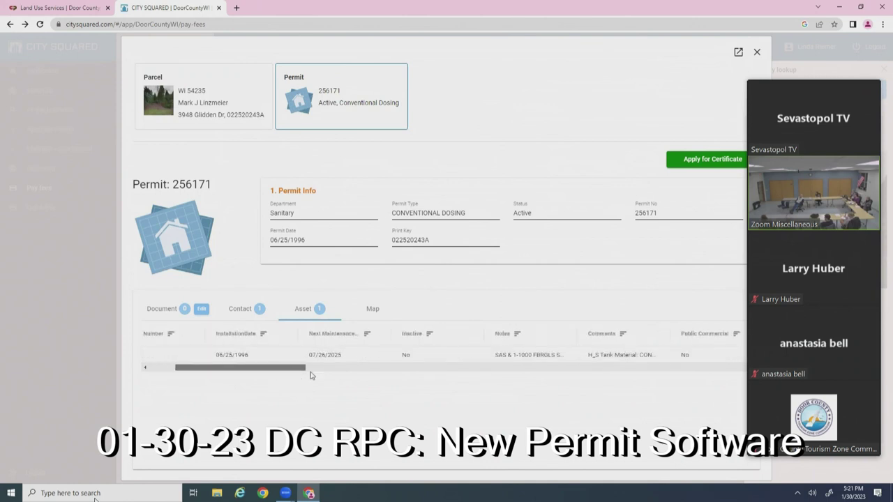
scroll(304, 375, right, 2)
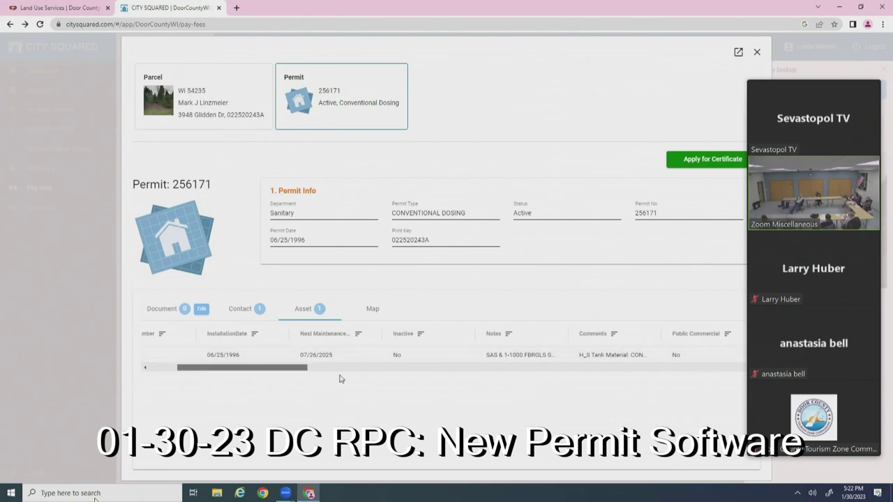
scroll(356, 370, right, 5)
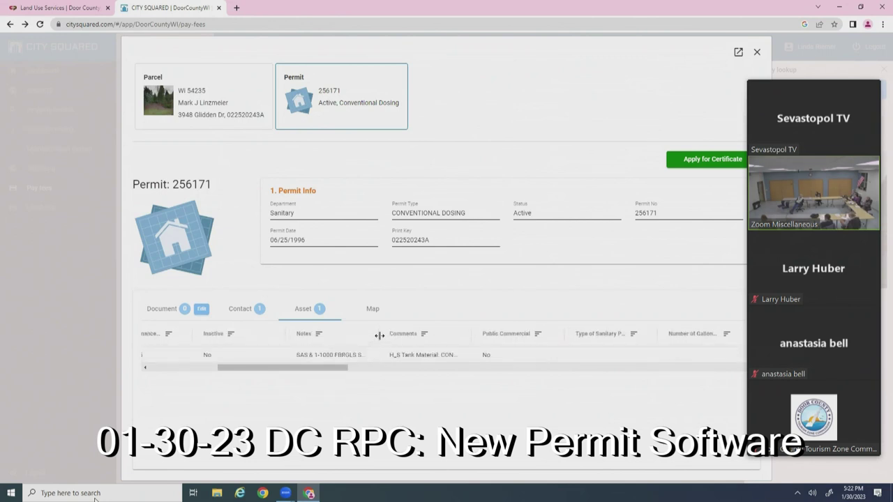
Widen the asset table's Notes column to fit the full note and view the Comments and Public Commercial columns beyond it
drag(433, 338, 542, 341)
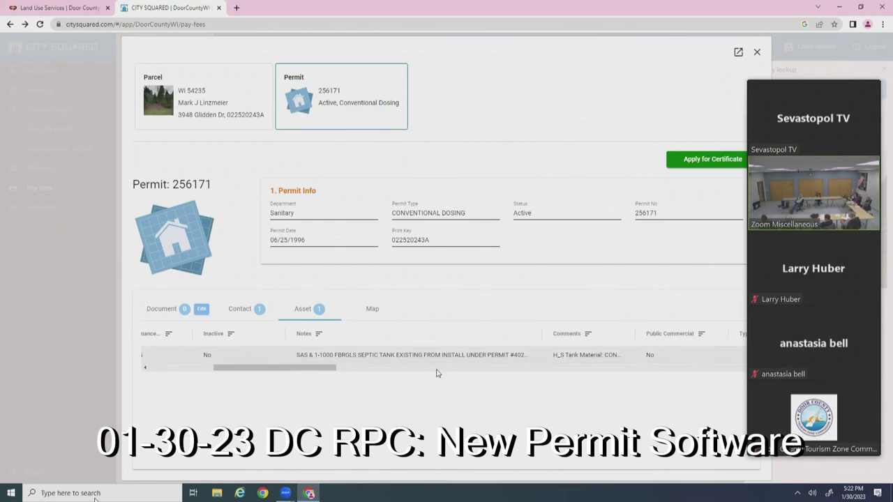
drag(545, 333, 573, 363)
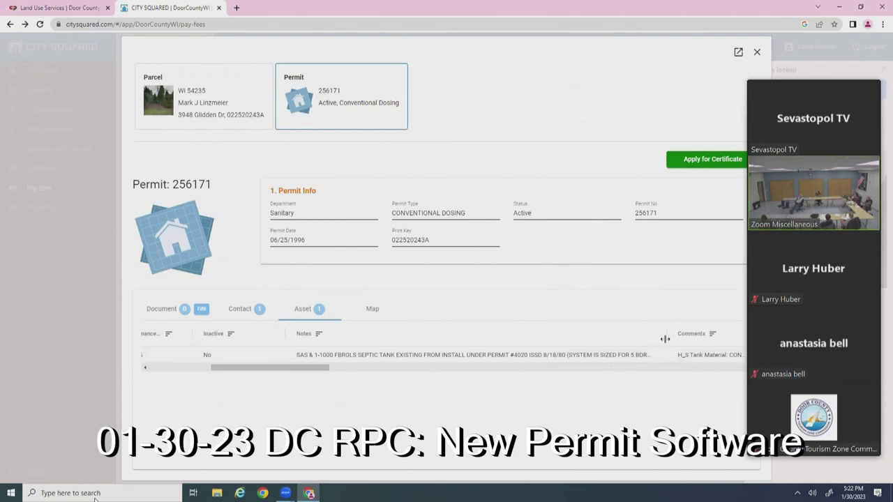
drag(693, 335, 731, 337)
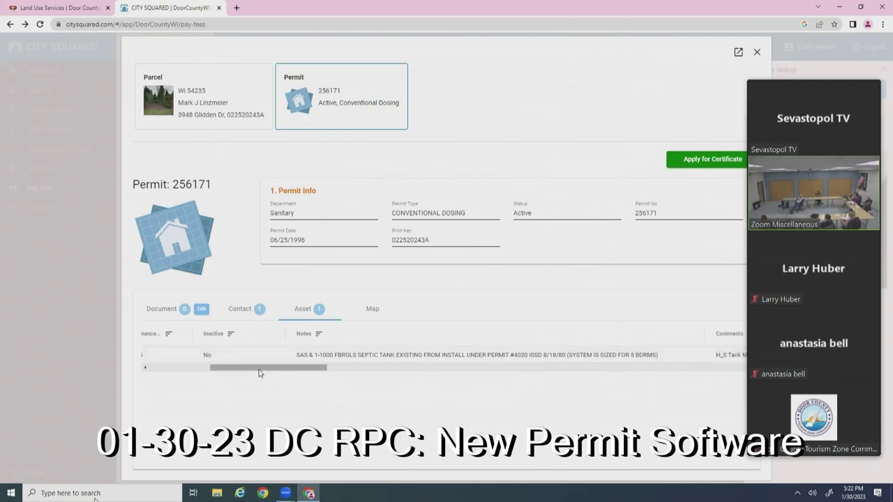
scroll(328, 376, right, 1)
click(332, 369)
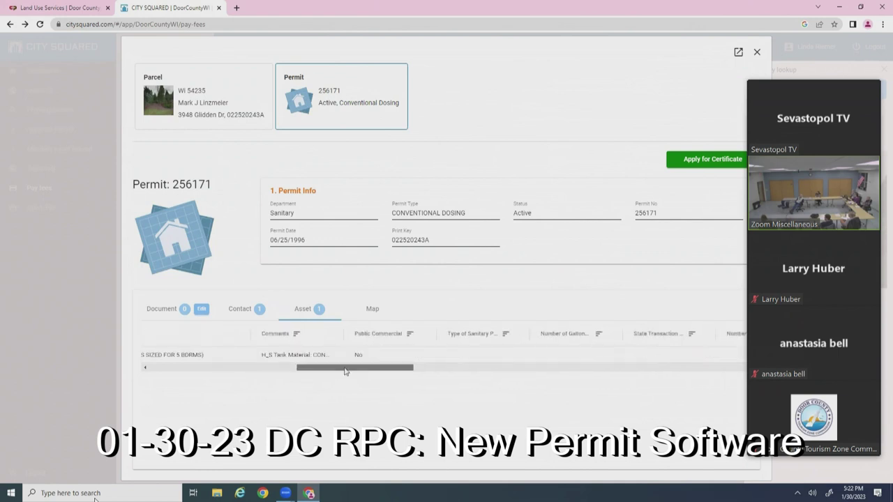
Widen the asset table's Comments column to show more of its text and review the columns from InstallationDate through Public Commercial
scroll(549, 355, left, 3)
drag(579, 338, 728, 342)
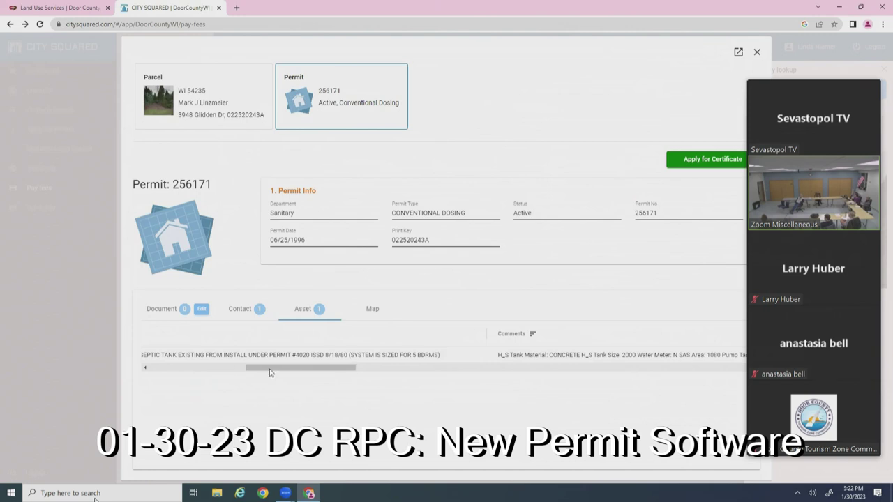
drag(281, 372, 335, 363)
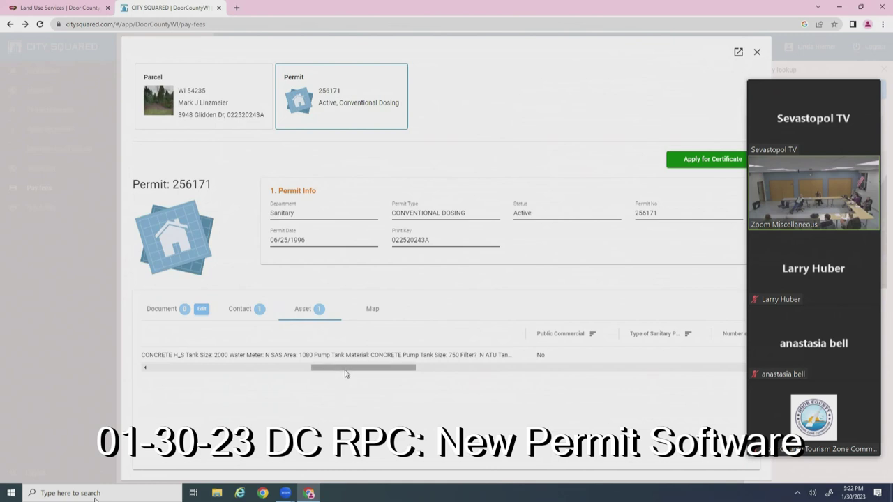
click(223, 369)
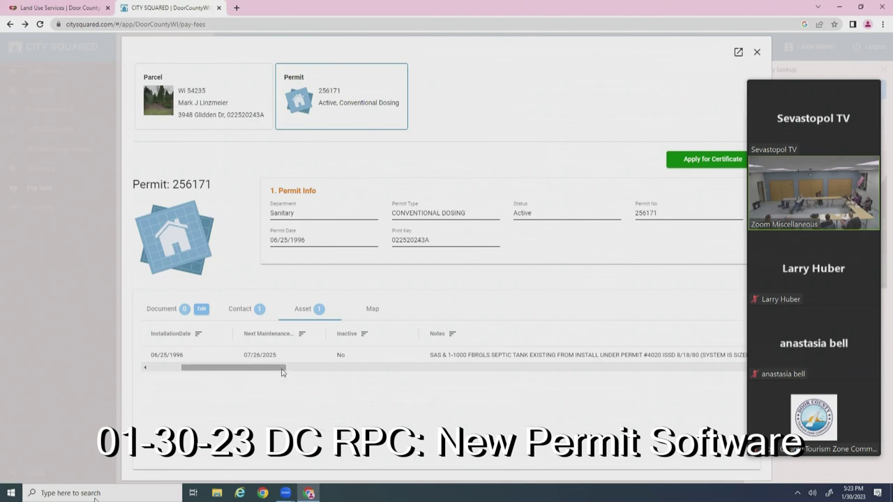
drag(282, 372, 316, 375)
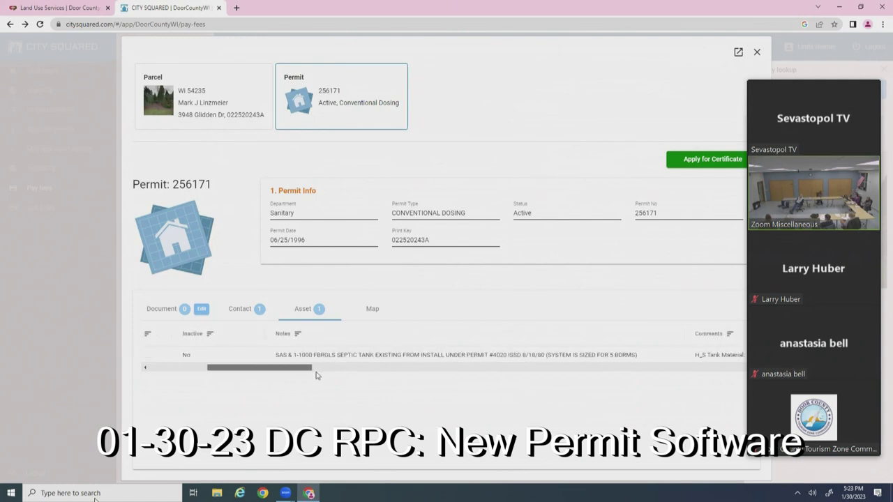
scroll(266, 336, right, 2)
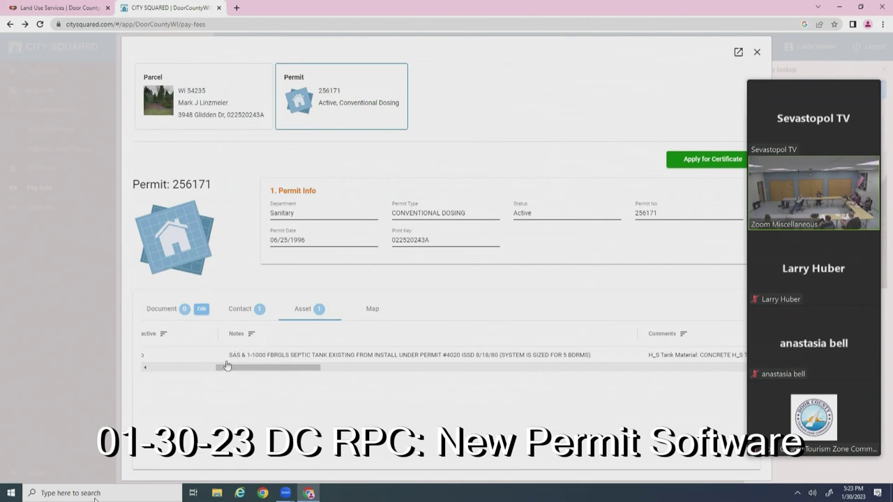
Open the CONVENTIONAL DOSING asset record from the table and read its full Notes and Comments
drag(252, 373, 144, 370)
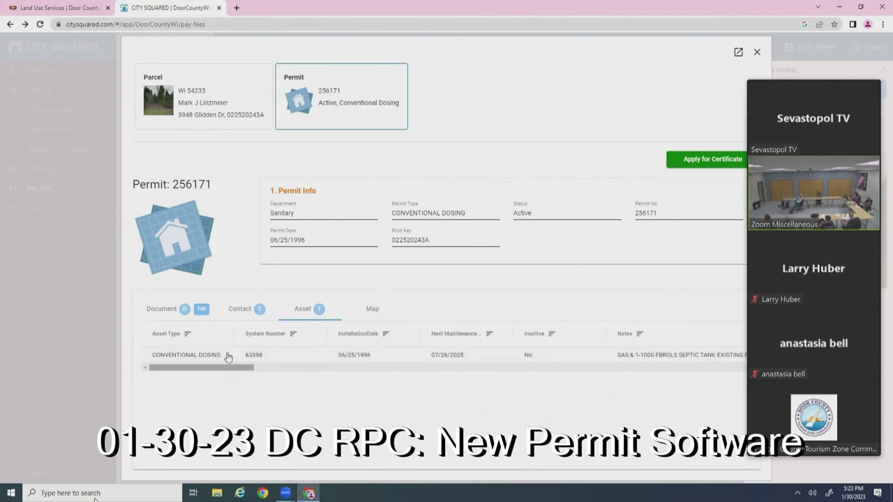
click(227, 355)
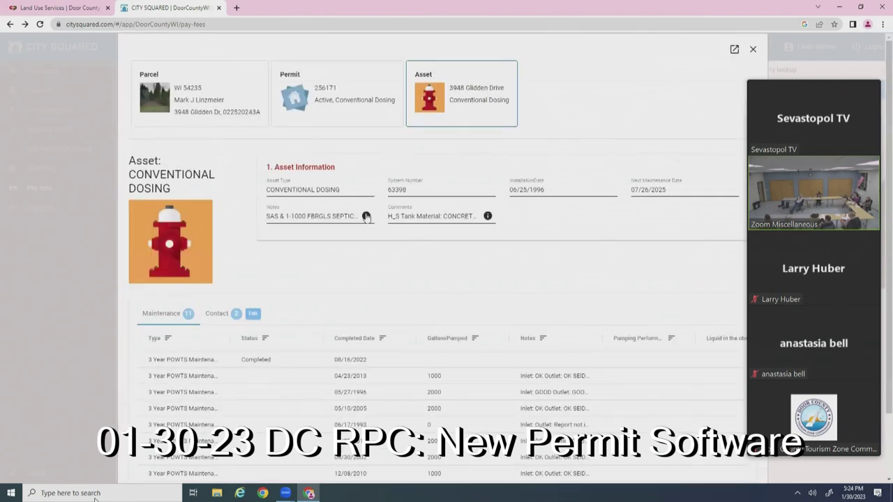
mouse_move(366, 216)
mouse_move(488, 219)
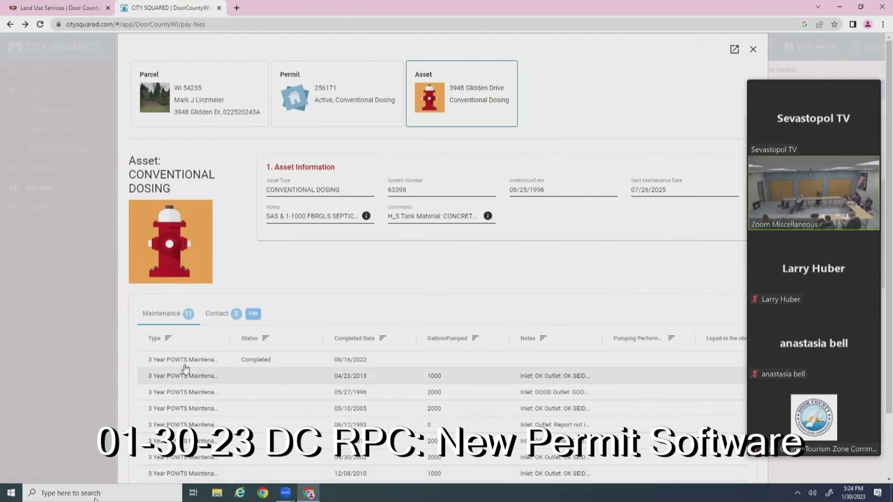
Open the completed 08/16/2022 3 Year POWTS Maintenance record and review its Maintenance Information and POWTS Questions sections
click(299, 362)
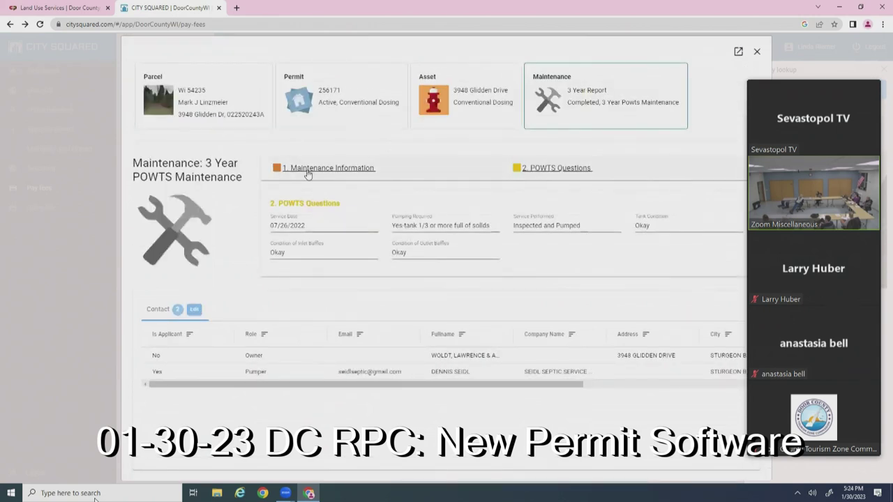
click(307, 173)
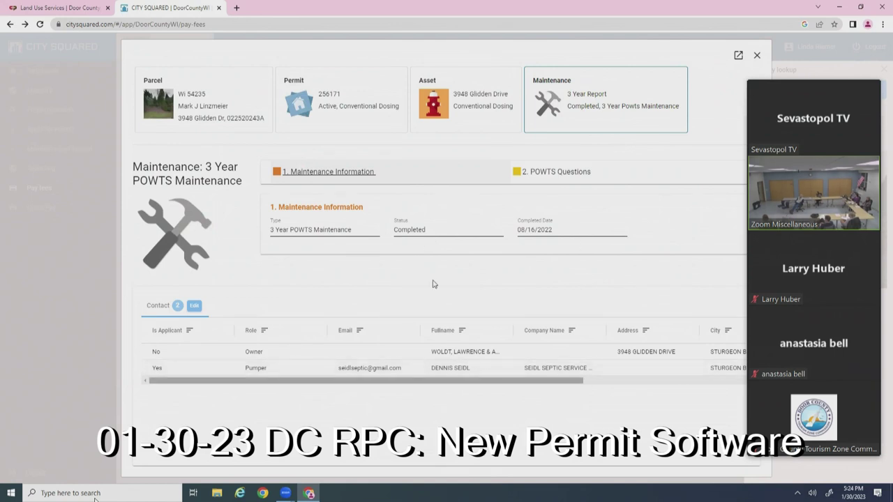
click(551, 176)
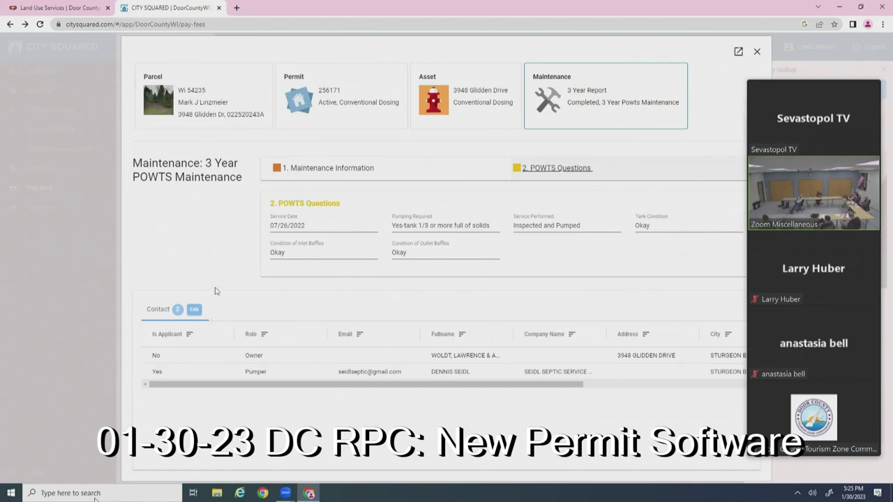
Return to the parcel record, view its 2019 MPR.pdf maintenance pumping report, and close the permit software page
click(203, 112)
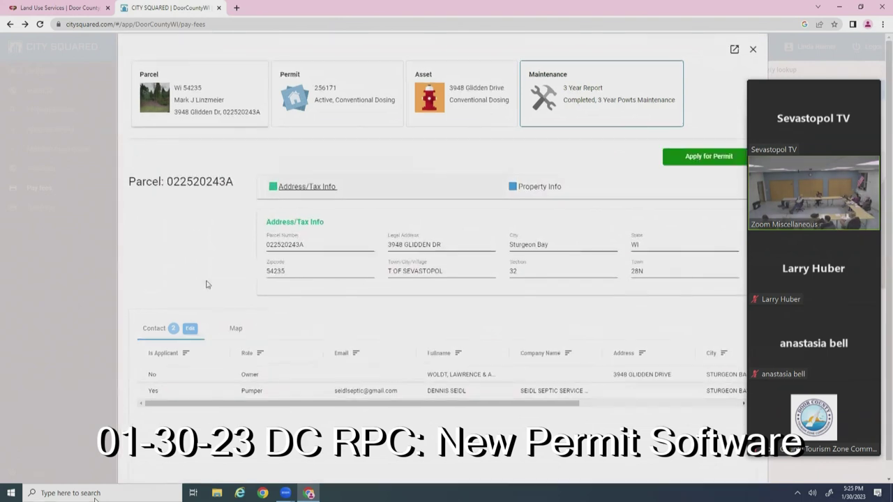
click(182, 113)
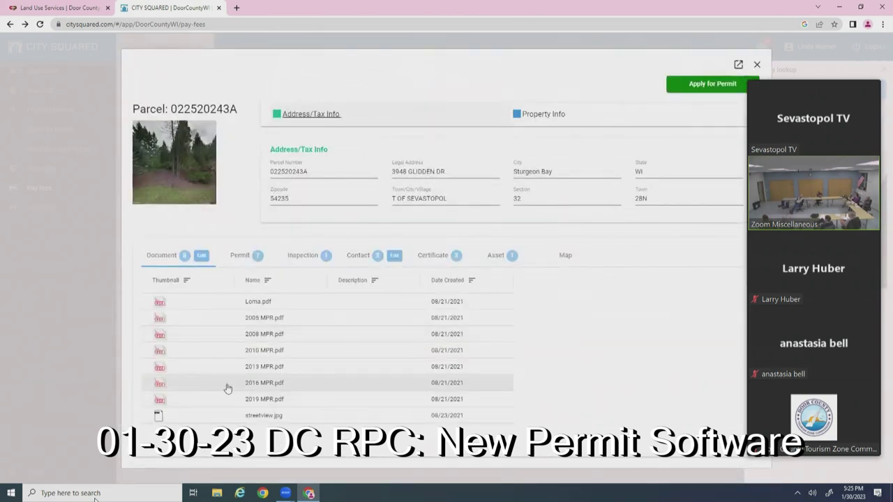
click(174, 401)
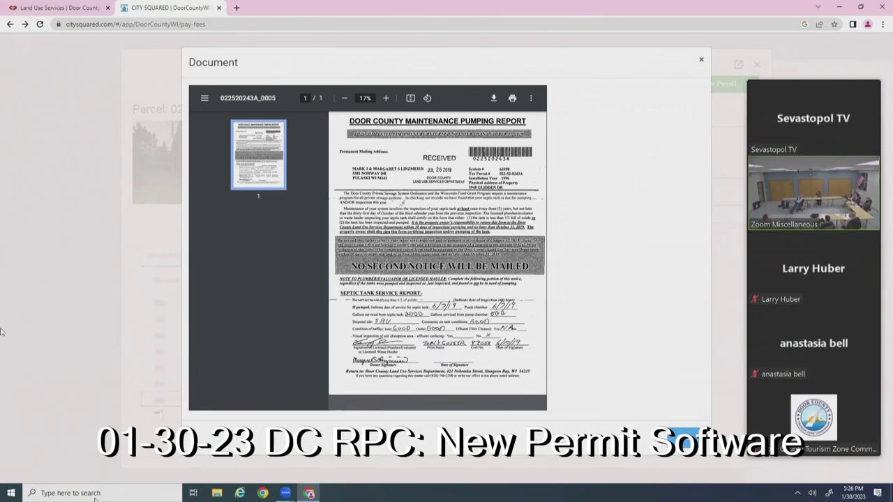
click(218, 8)
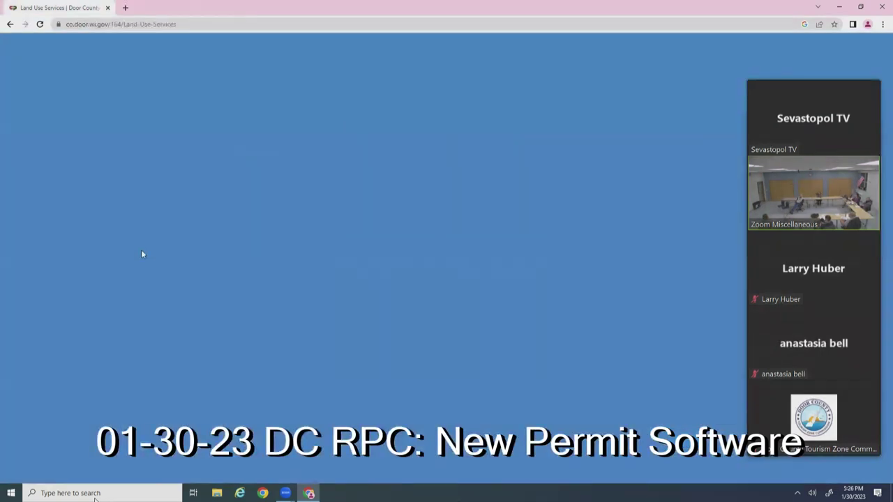